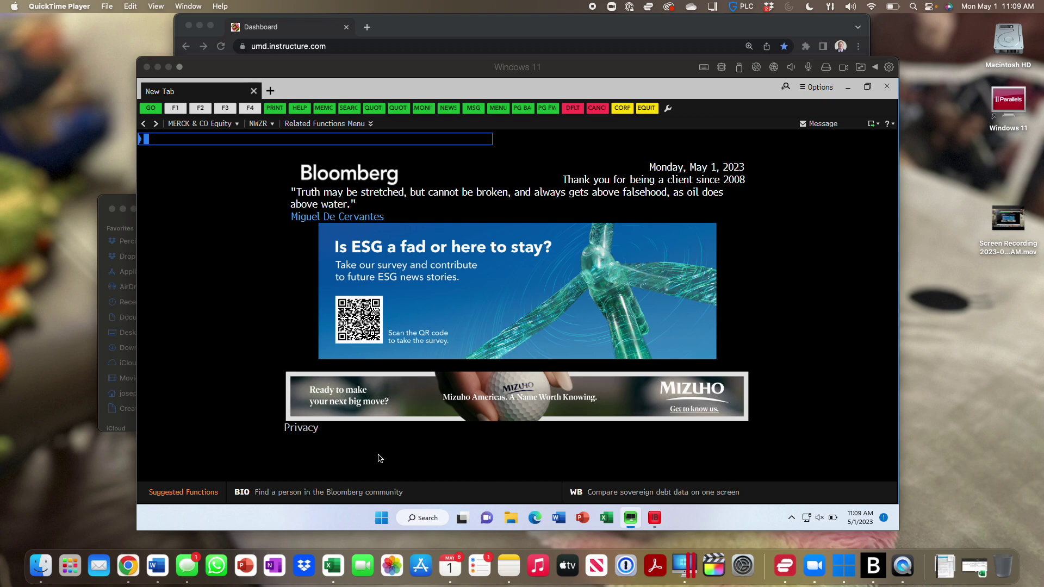
From the Canvas Courses list, open the Spring 2023 BMGT443 Applied Equity Analysis course
click(128, 566)
click(193, 184)
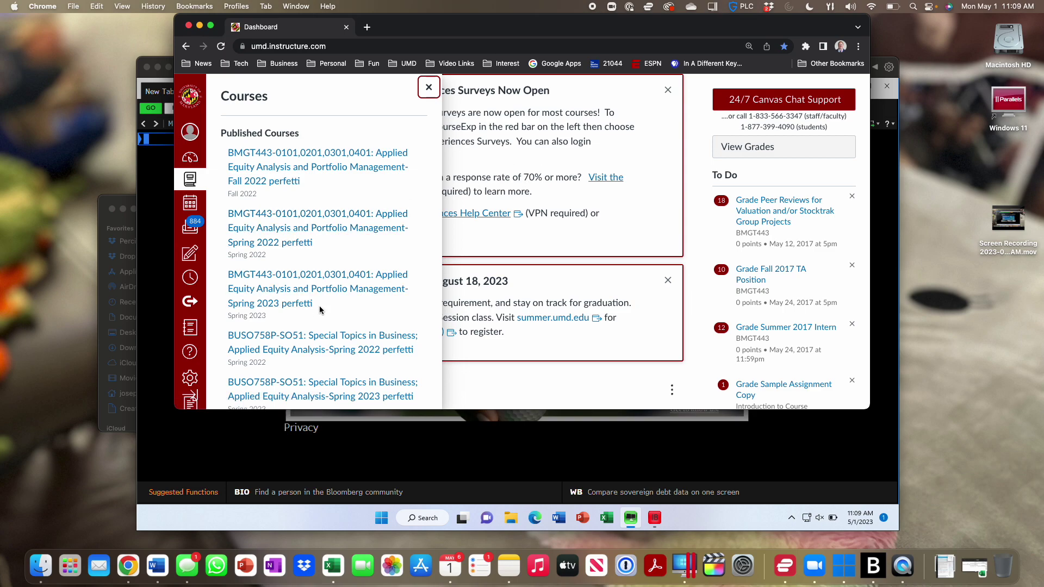
click(304, 302)
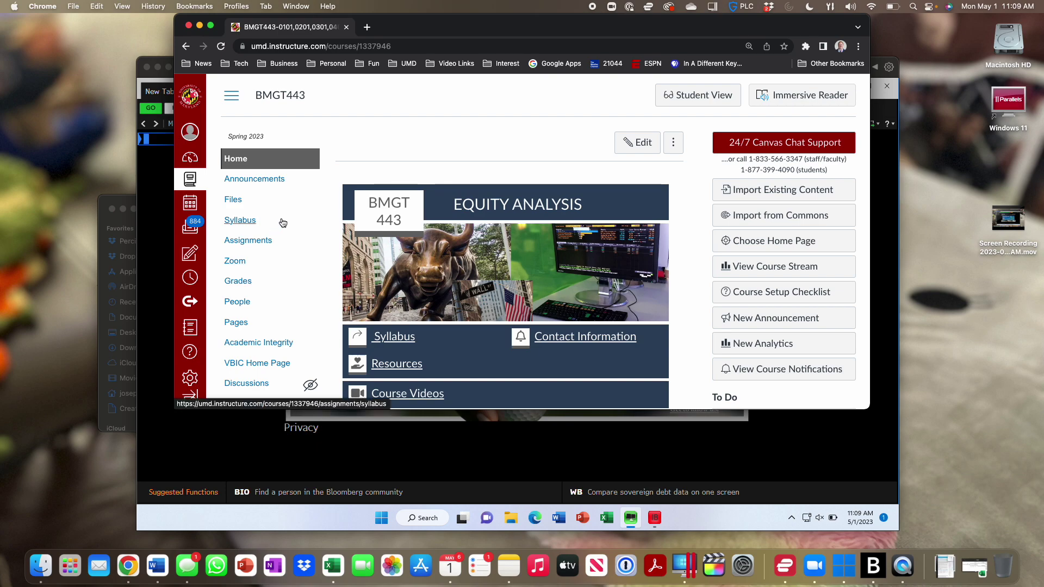
Open the BMGT443 Assignments page and scroll through the Homework and Exams groups
click(267, 245)
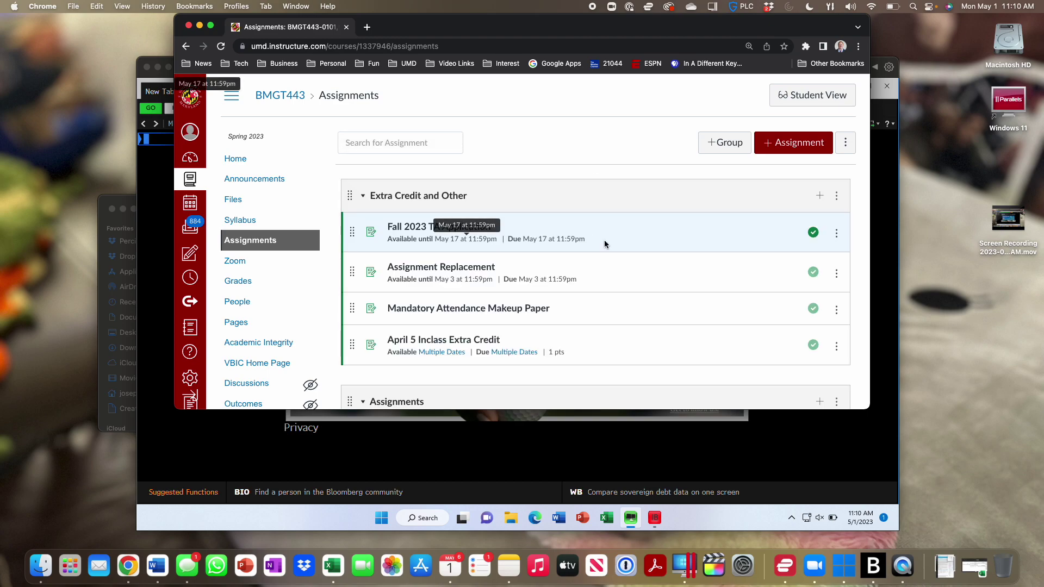
scroll(622, 243, down, 2)
scroll(623, 248, down, 1)
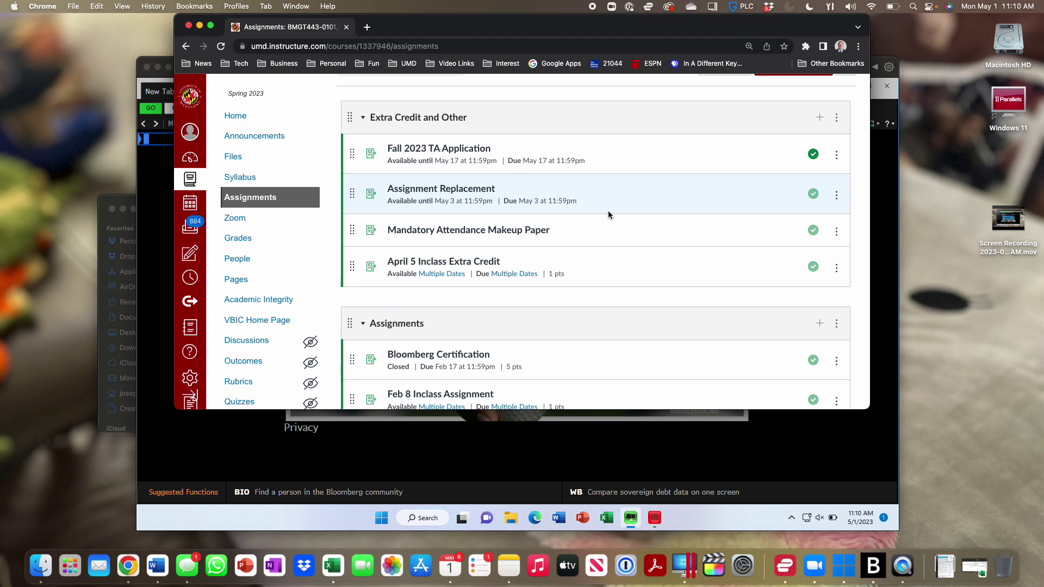
scroll(608, 212, down, 5)
scroll(609, 214, down, 9)
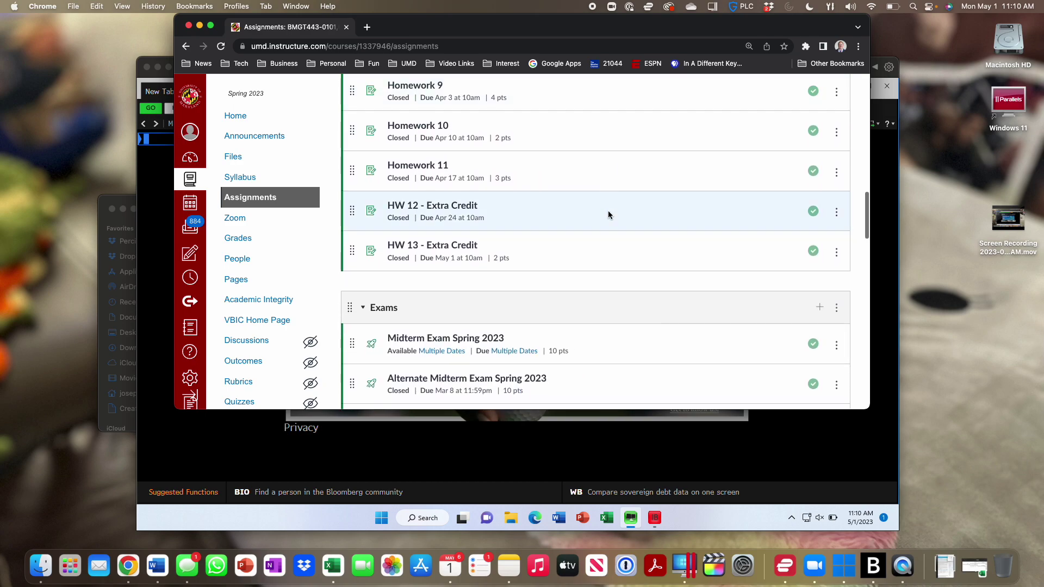
scroll(607, 214, up, 10)
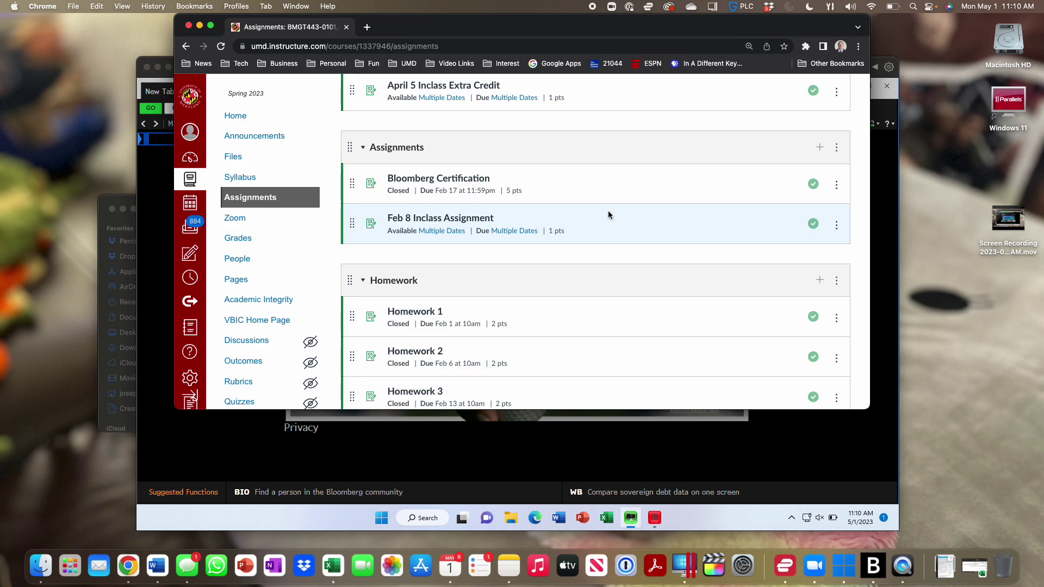
scroll(608, 215, up, 5)
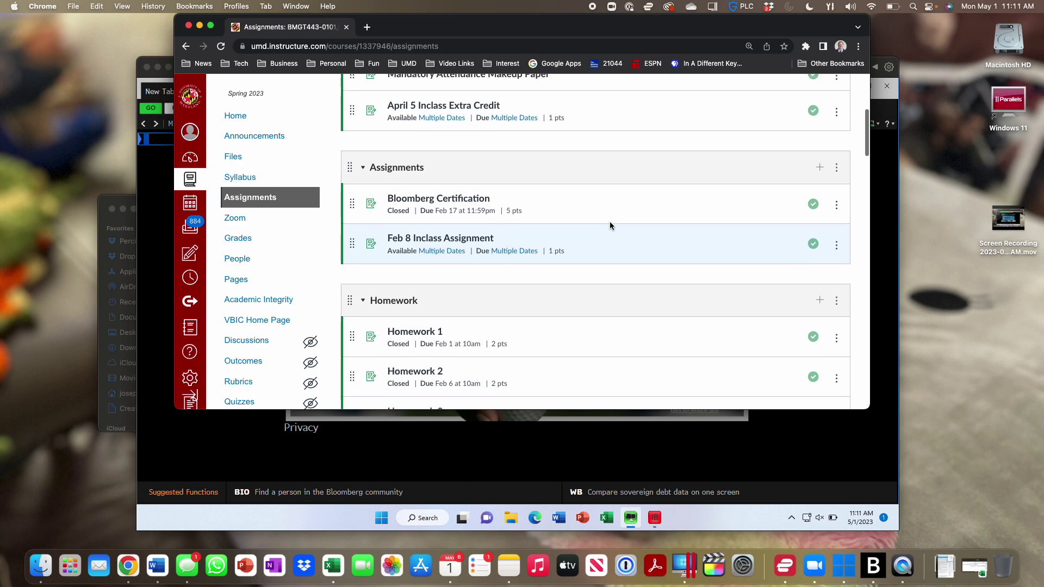
scroll(610, 222, up, 2)
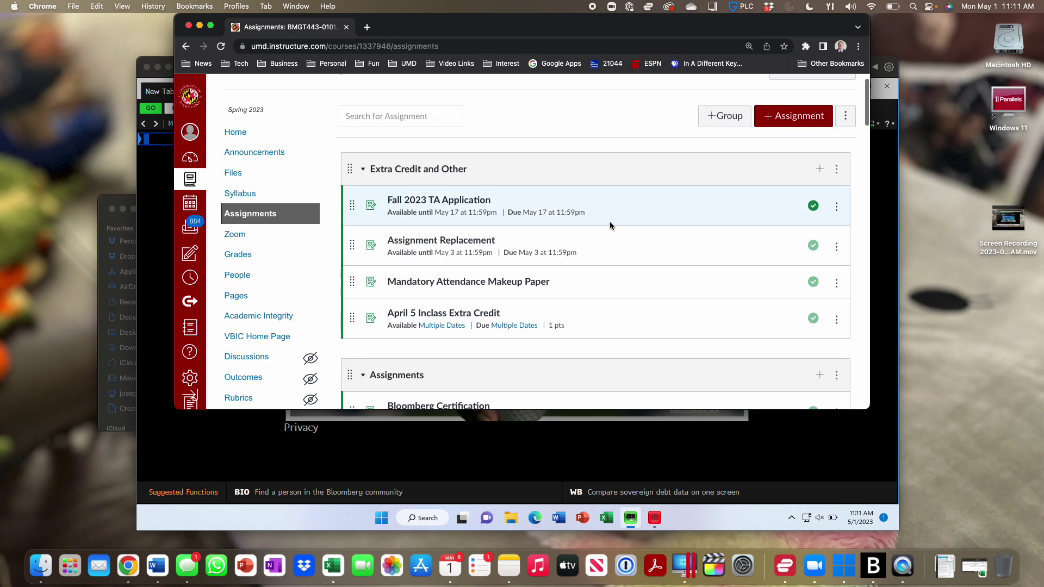
scroll(610, 223, down, 3)
scroll(609, 224, down, 5)
scroll(610, 223, down, 10)
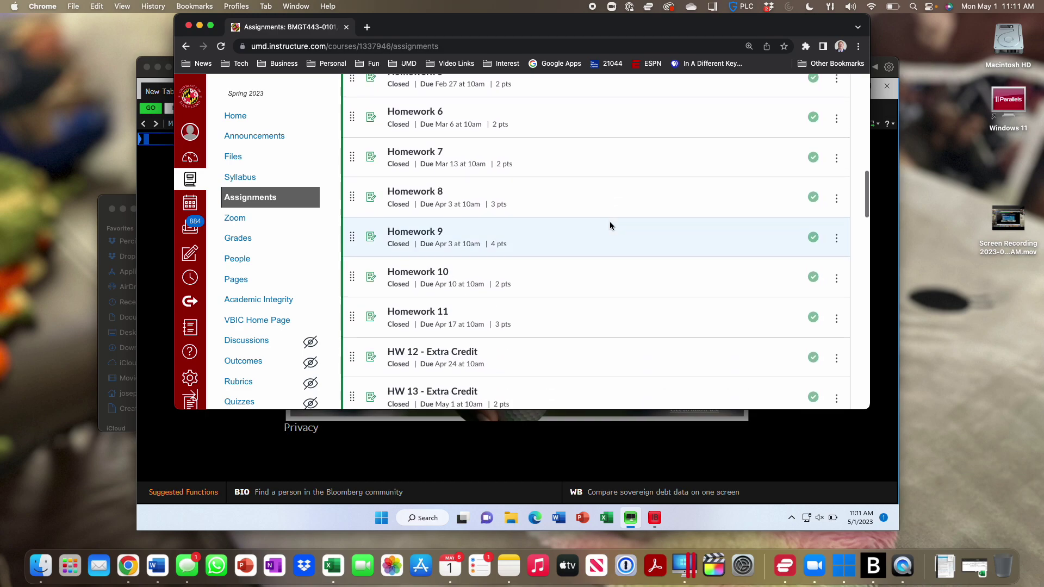
scroll(609, 225, down, 3)
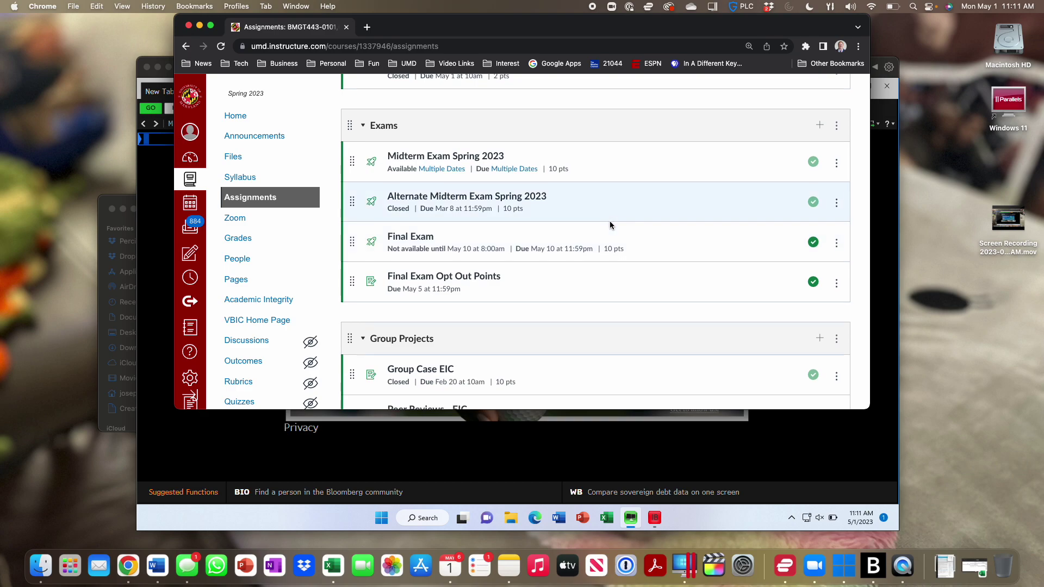
scroll(609, 224, down, 4)
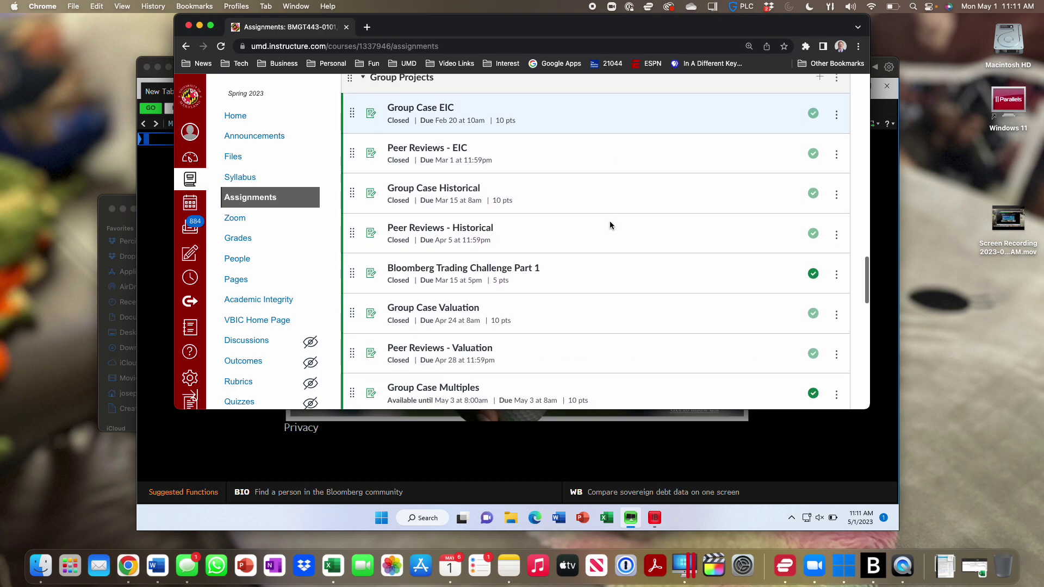
scroll(610, 224, down, 1)
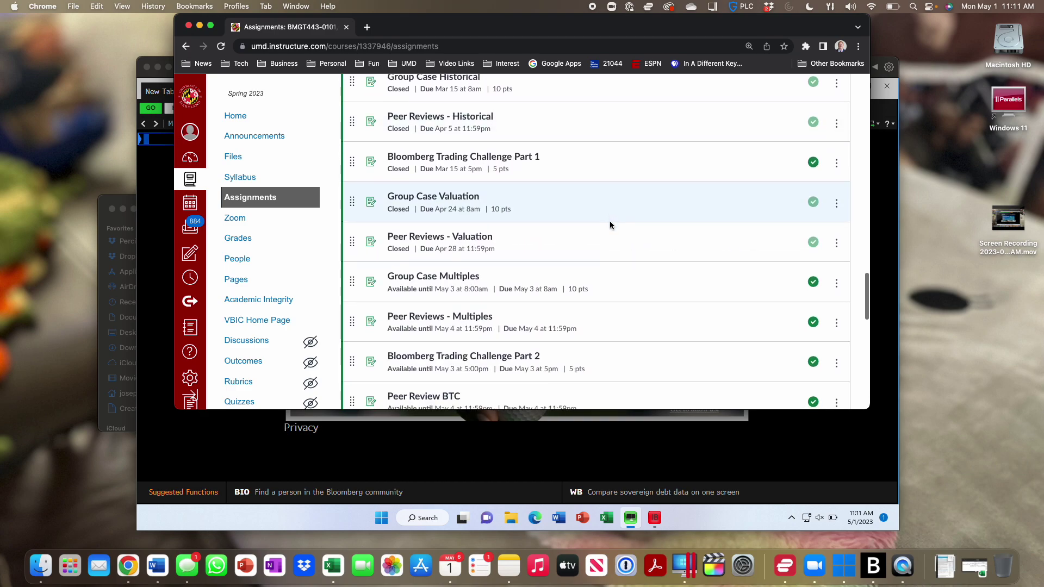
scroll(609, 224, down, 1)
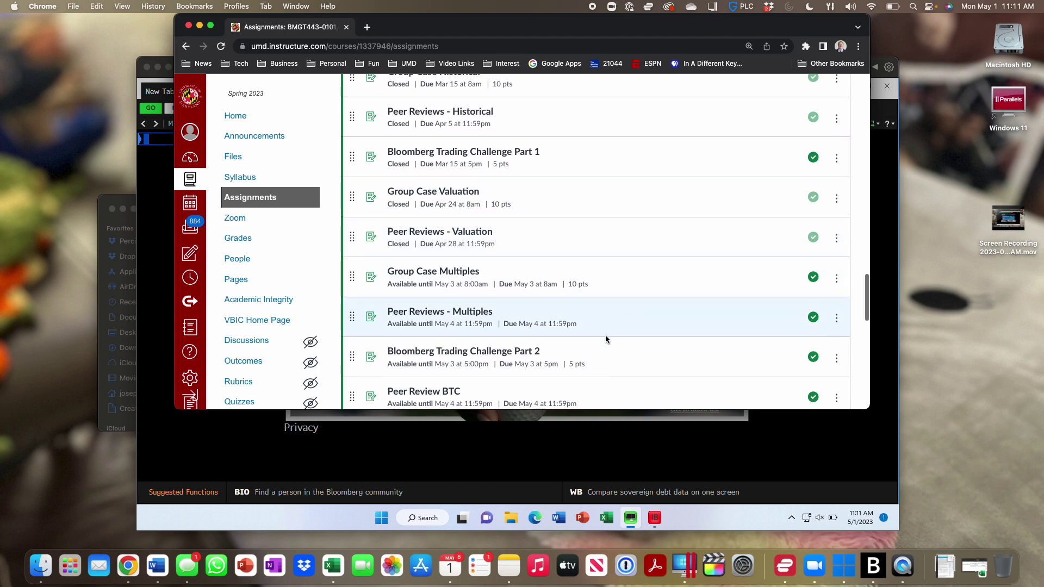
scroll(605, 335, down, 1)
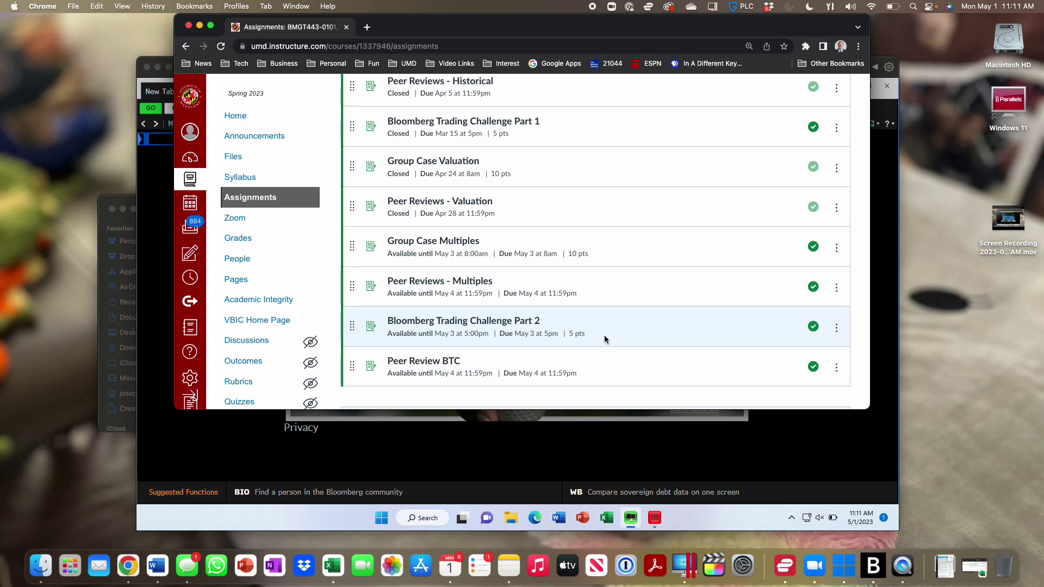
Launch IDEA Trade Ideas in Bloomberg and load the 'UMD 101 Spring23 2H' class view
click(879, 570)
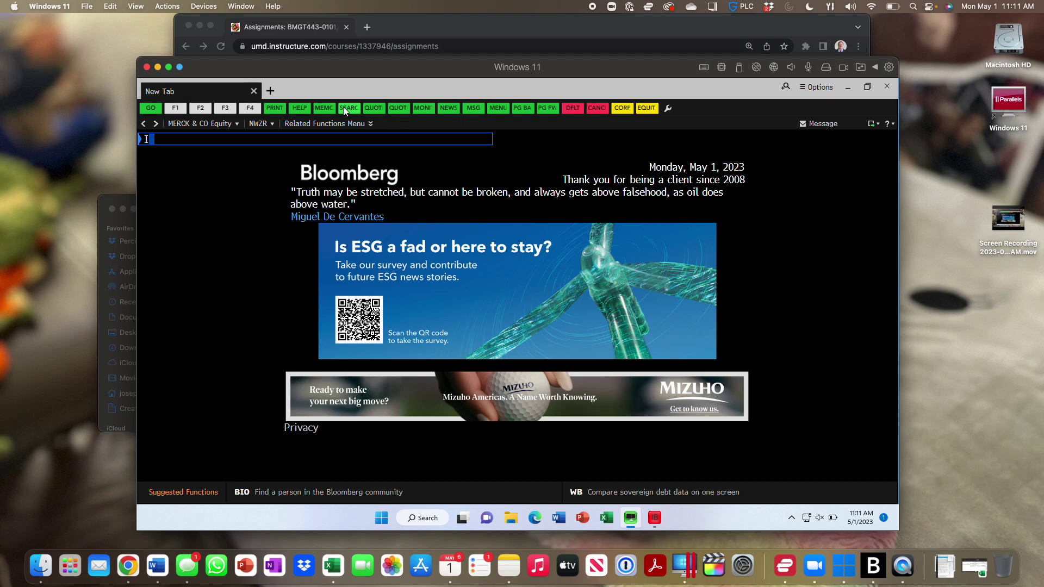
text(IDEA)
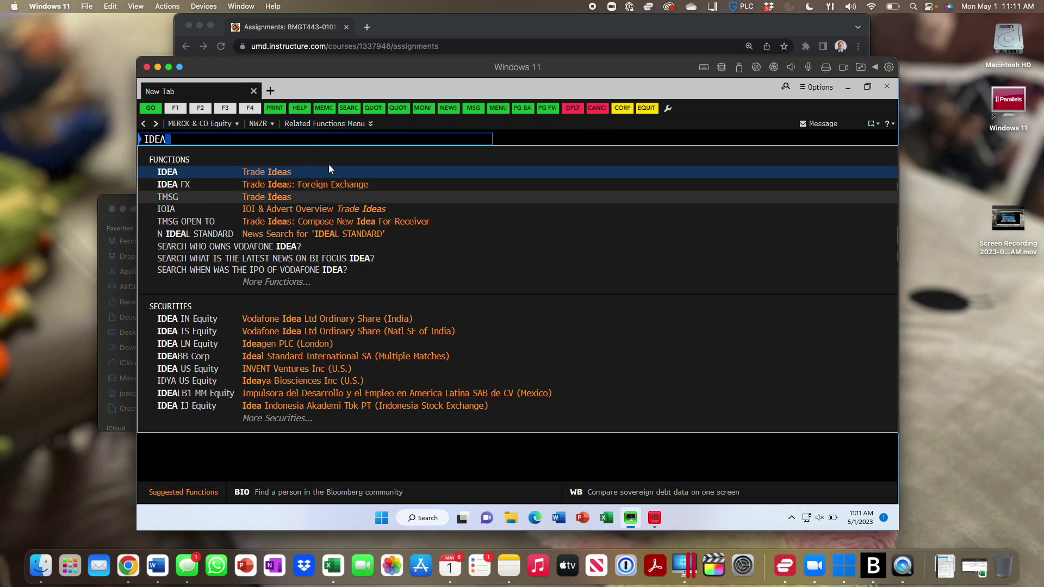
click(331, 170)
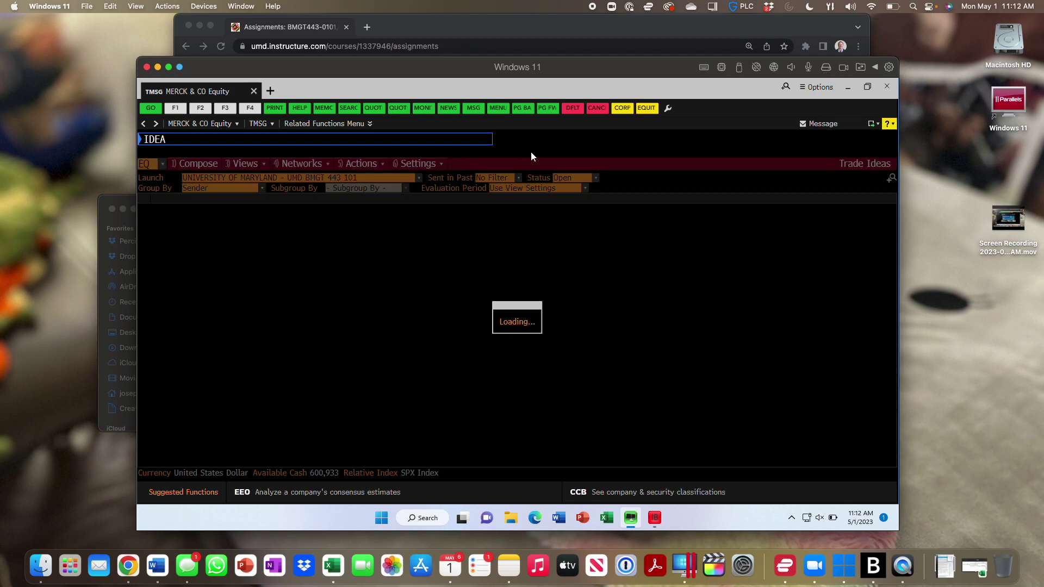
click(418, 179)
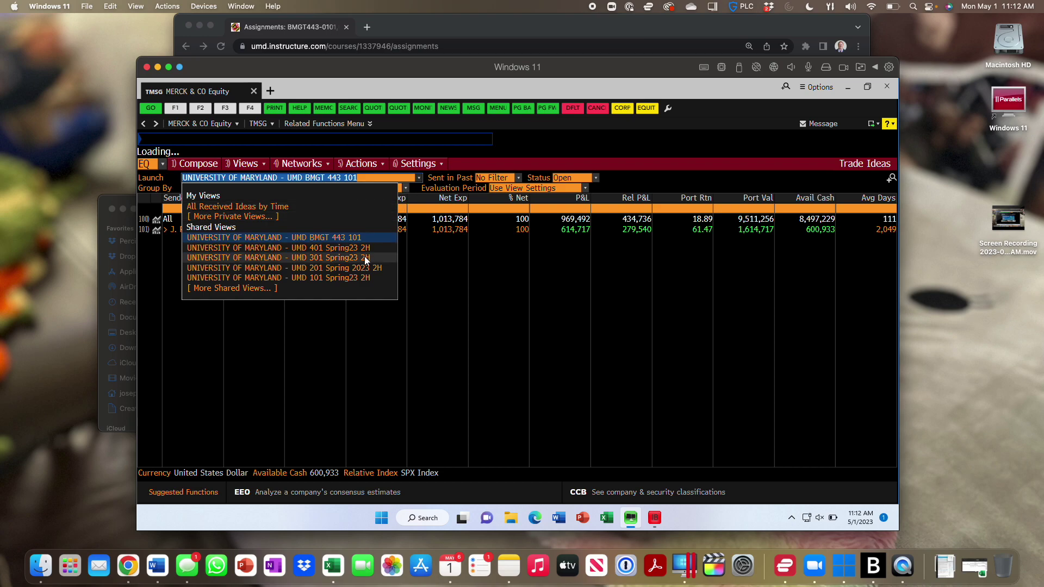
click(353, 277)
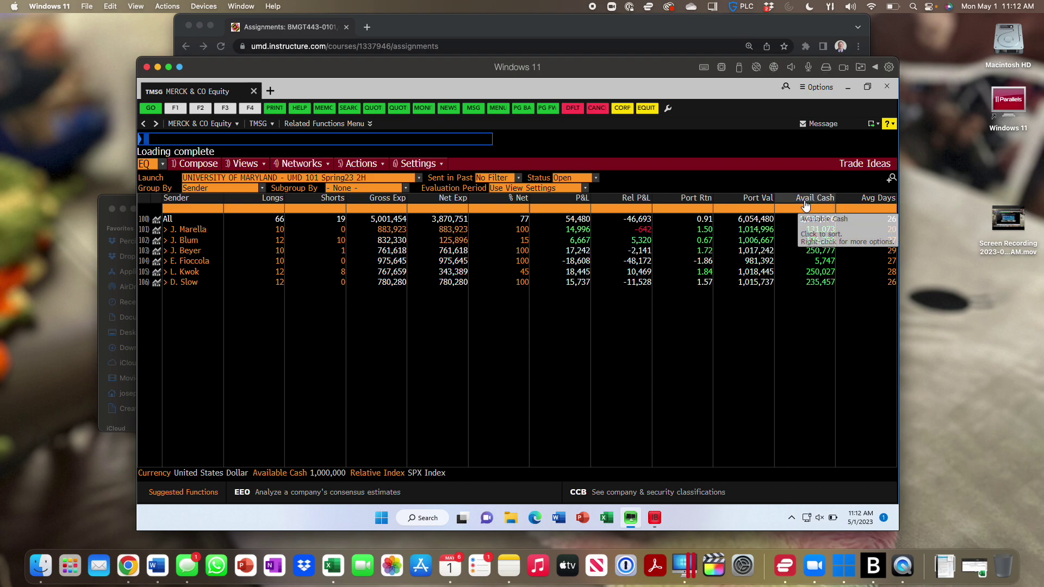
click(752, 205)
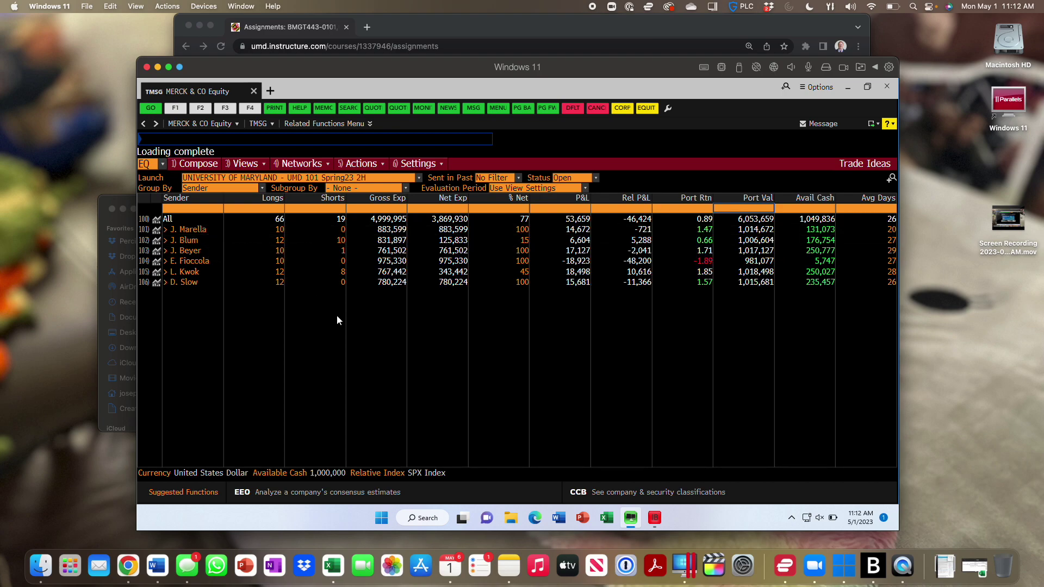
Sort the Trade Ideas table by the Port Val column, largest portfolio first
click(757, 199)
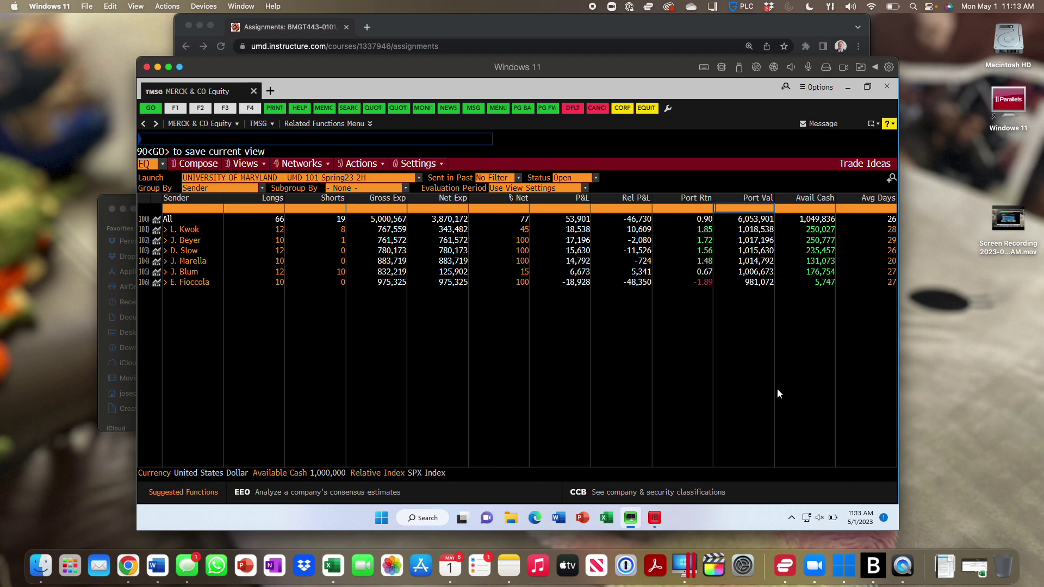
Bring the Canvas Assignments page showing Bloomberg Trading Challenge Part 2 back to front
click(125, 571)
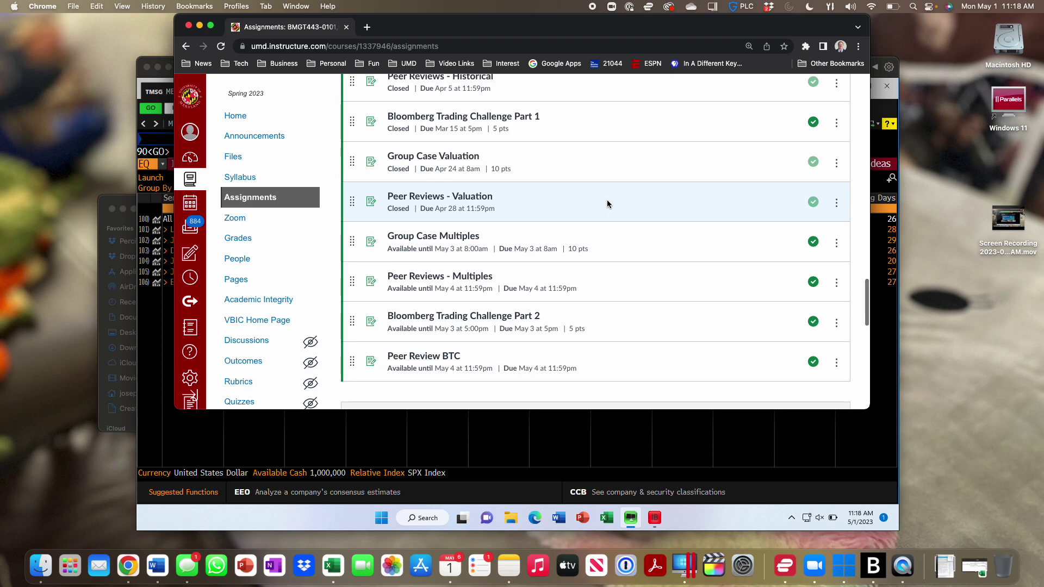
Open multiples_assignment_hw13.xlsx from the hw 13 folder in Finder
scroll(608, 204, down, 3)
scroll(607, 203, up, 4)
scroll(607, 201, up, 10)
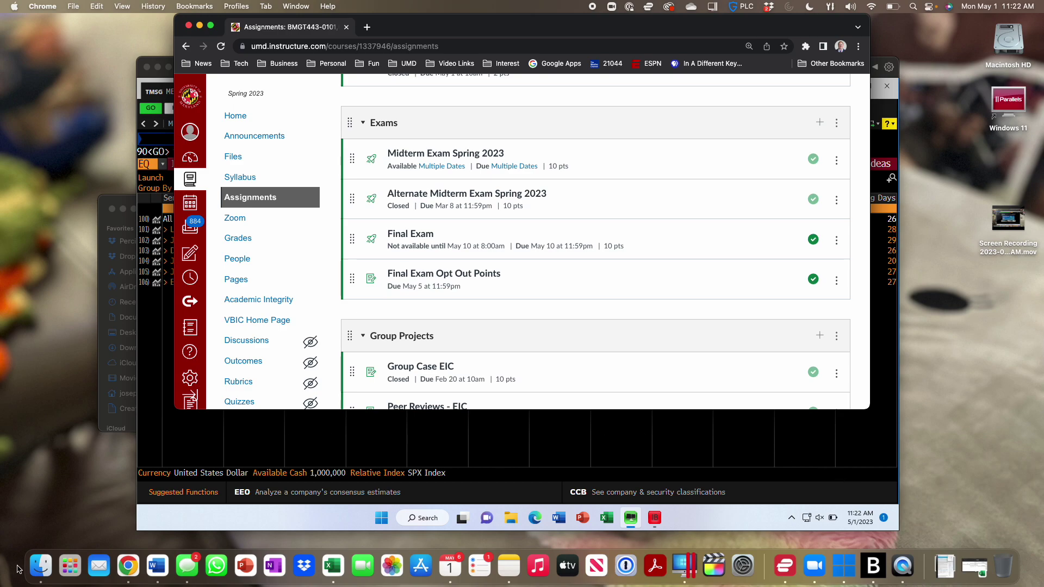
click(34, 566)
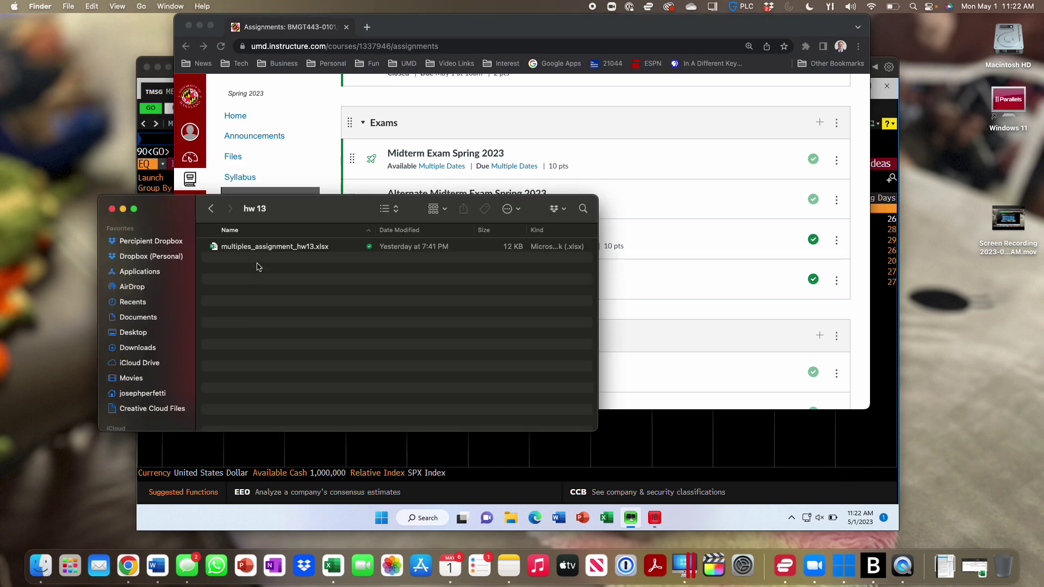
double_click(273, 247)
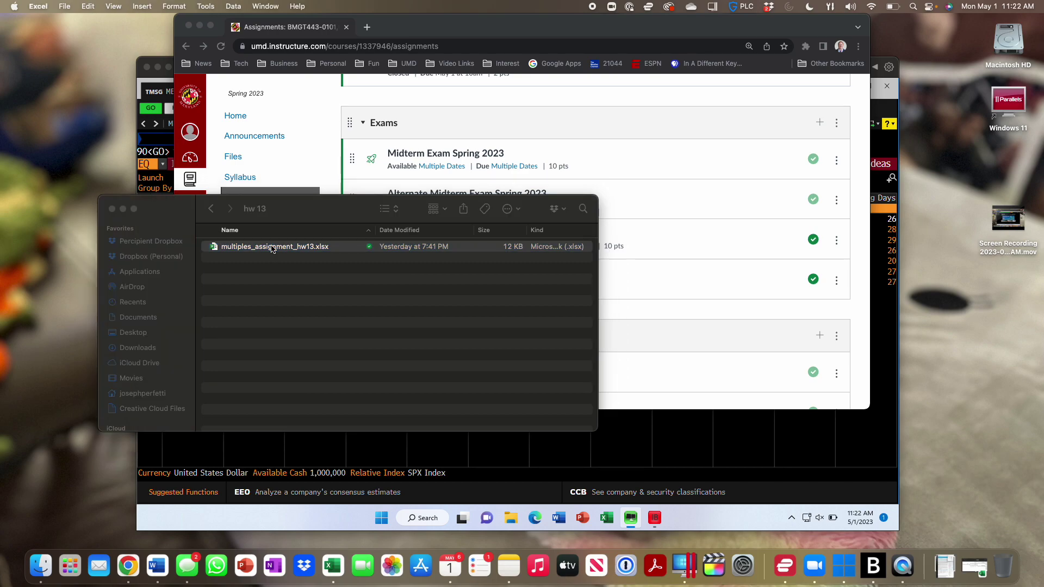
Show the PE sheet with Meta, Alphabet and Apple P/E values of 16.92, 17.37 and 25.78
scroll(332, 408, up, 1)
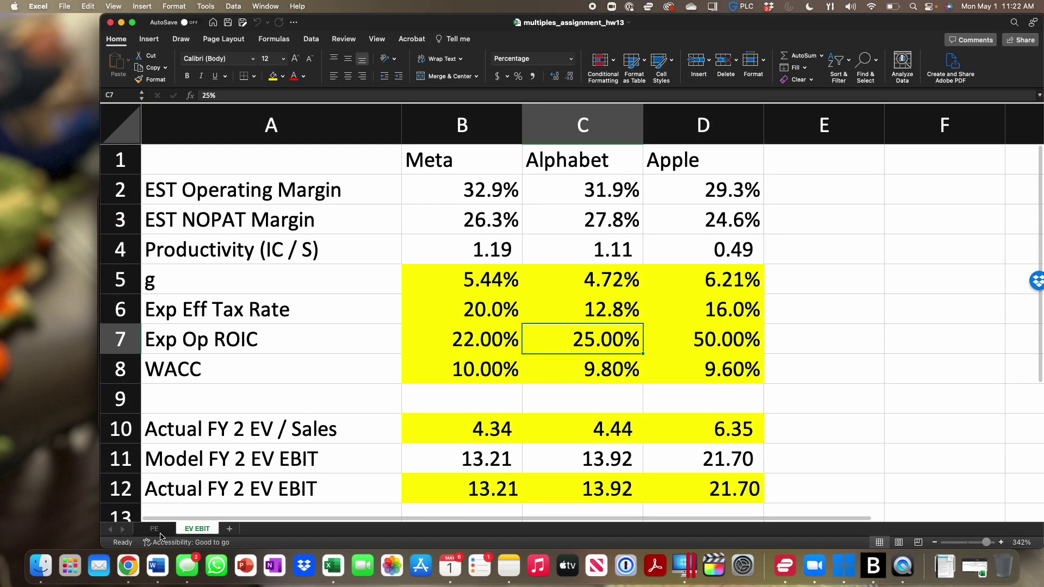
click(157, 530)
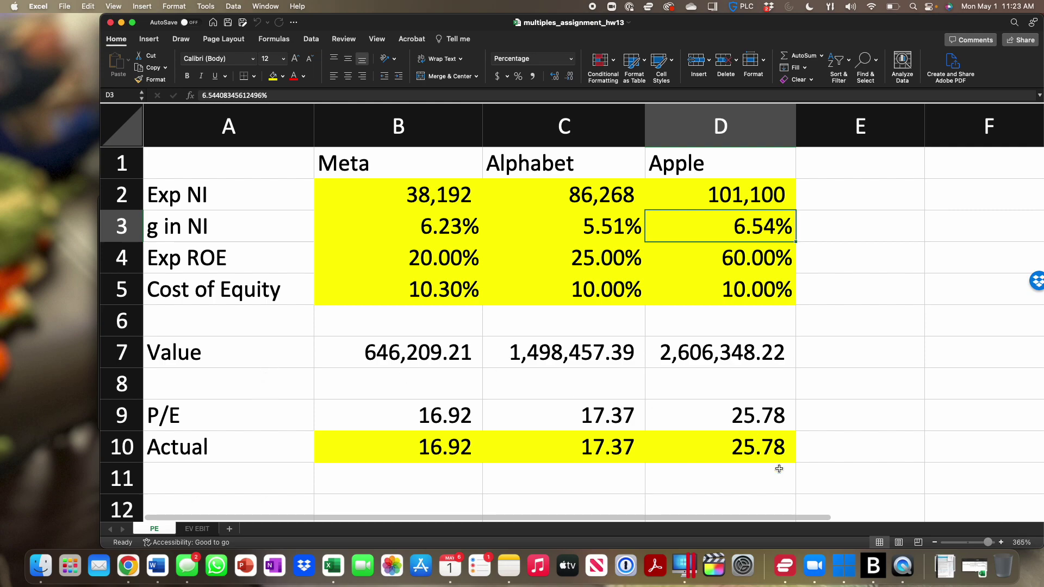
Load the EEO consensus overview for META US Equity and compare it with the spreadsheet
click(867, 565)
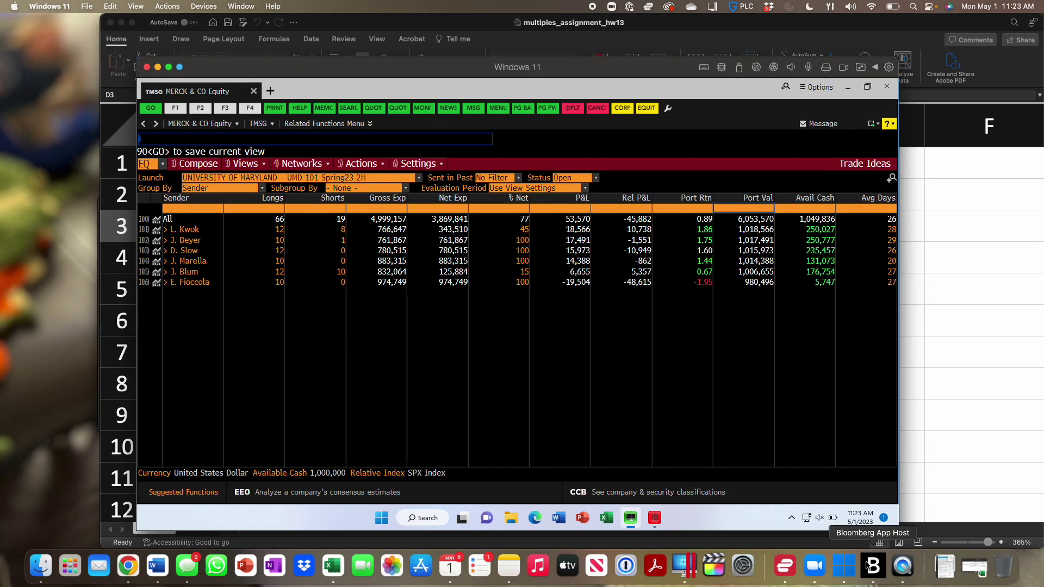
click(383, 138)
text(ME)
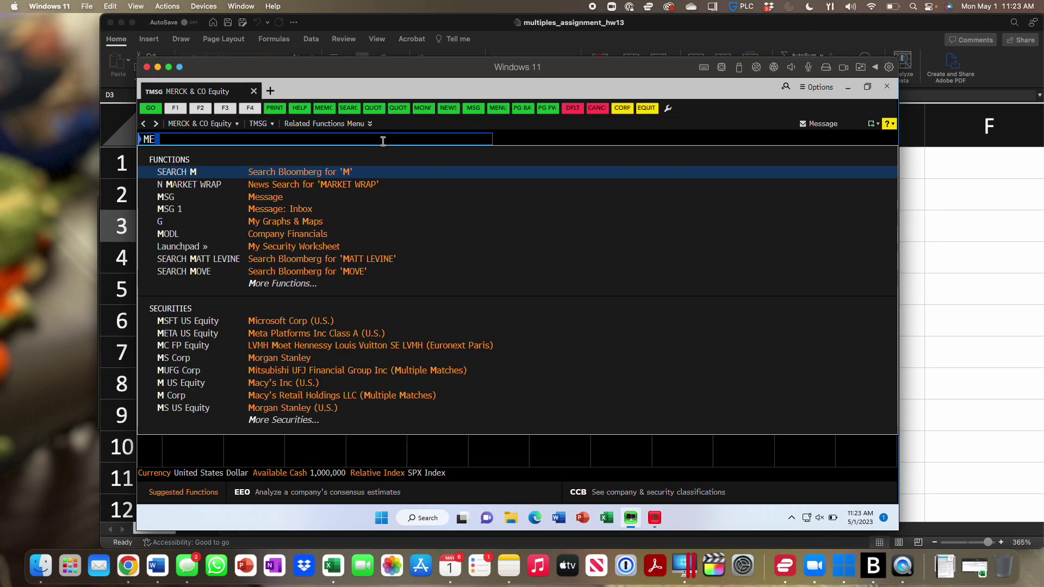
text(TA)
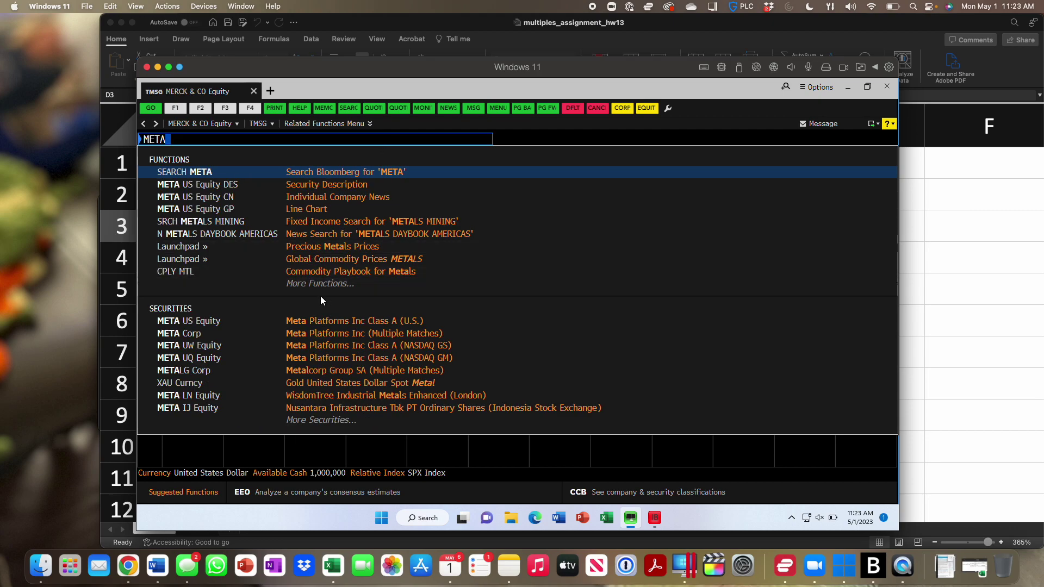
click(319, 321)
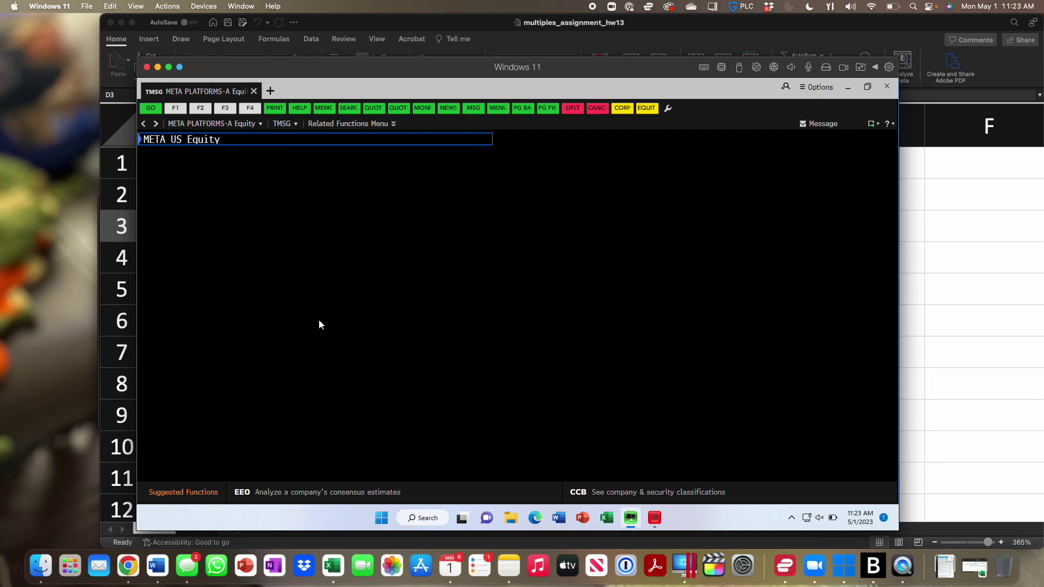
text(EE)
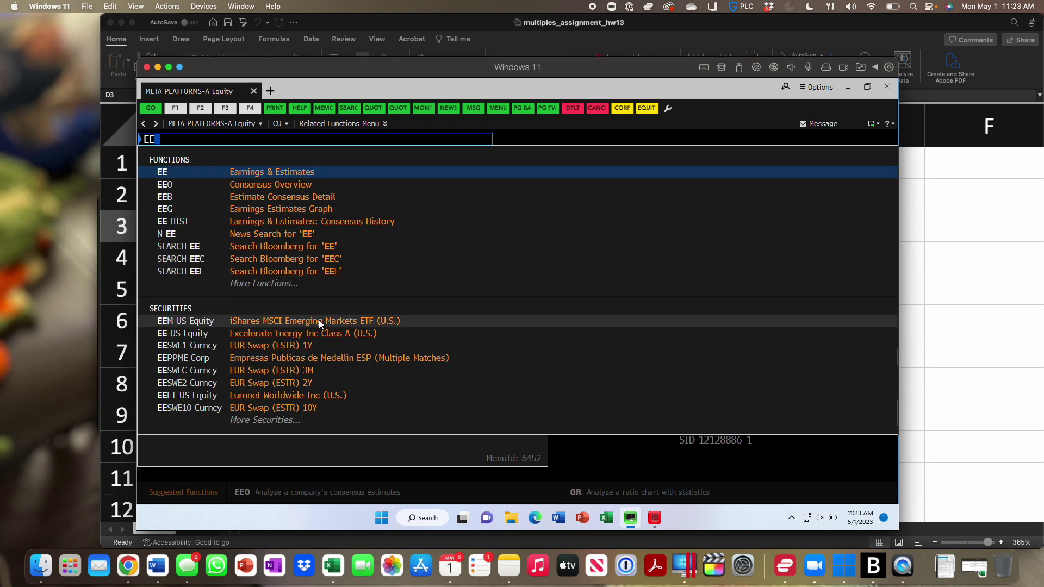
text(O)
key(Return)
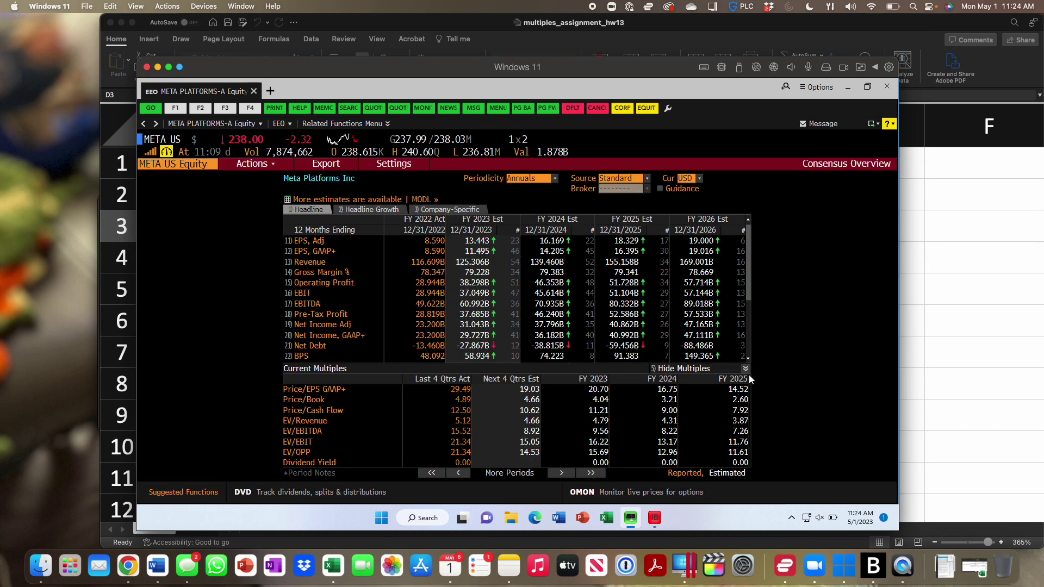
click(744, 369)
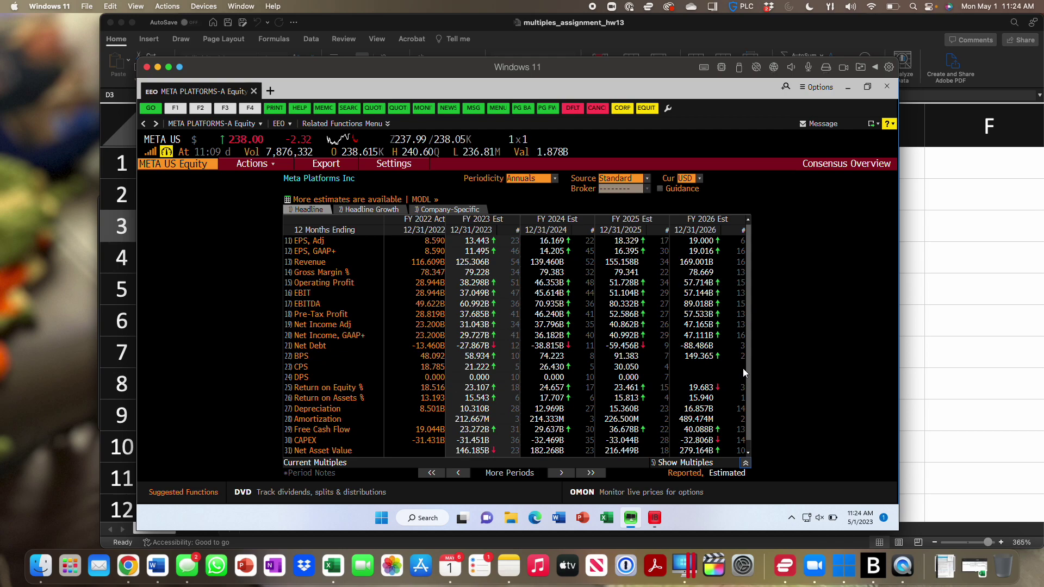
click(918, 368)
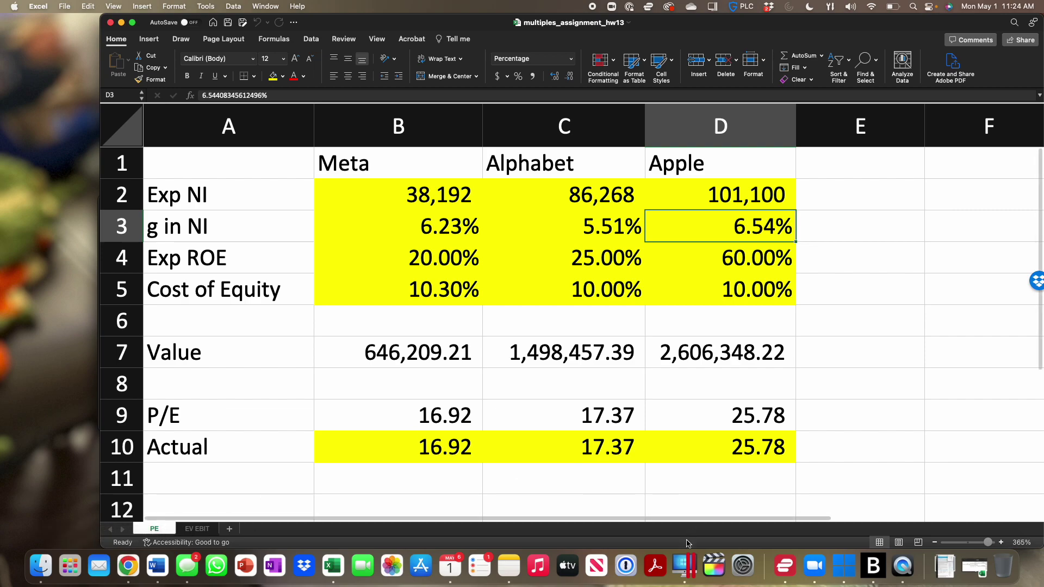
click(684, 565)
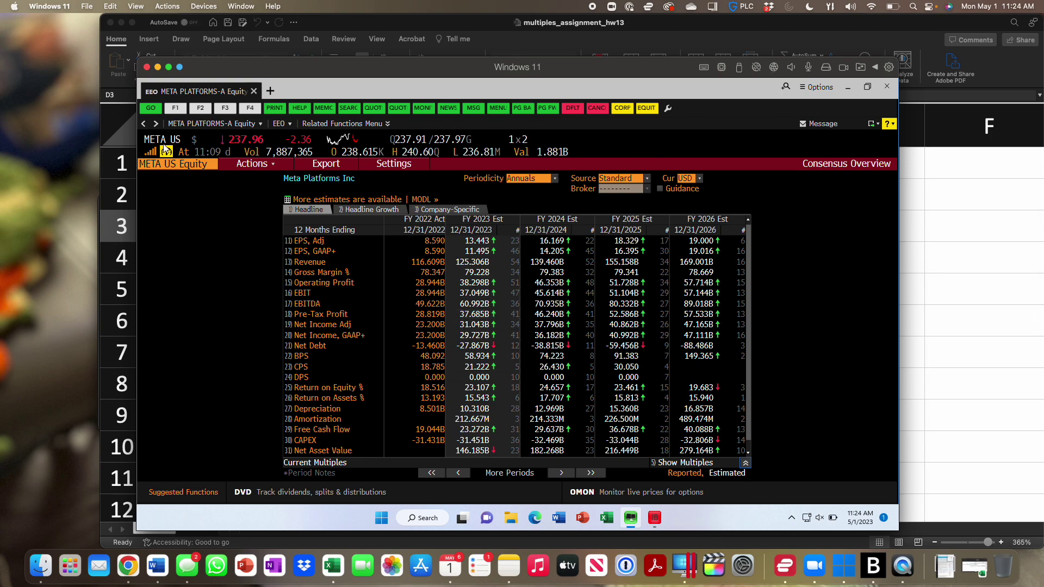
Load EEO estimates for GOOGL US Equity and check them against the spreadsheet's P/E figures
click(152, 168)
text(goog)
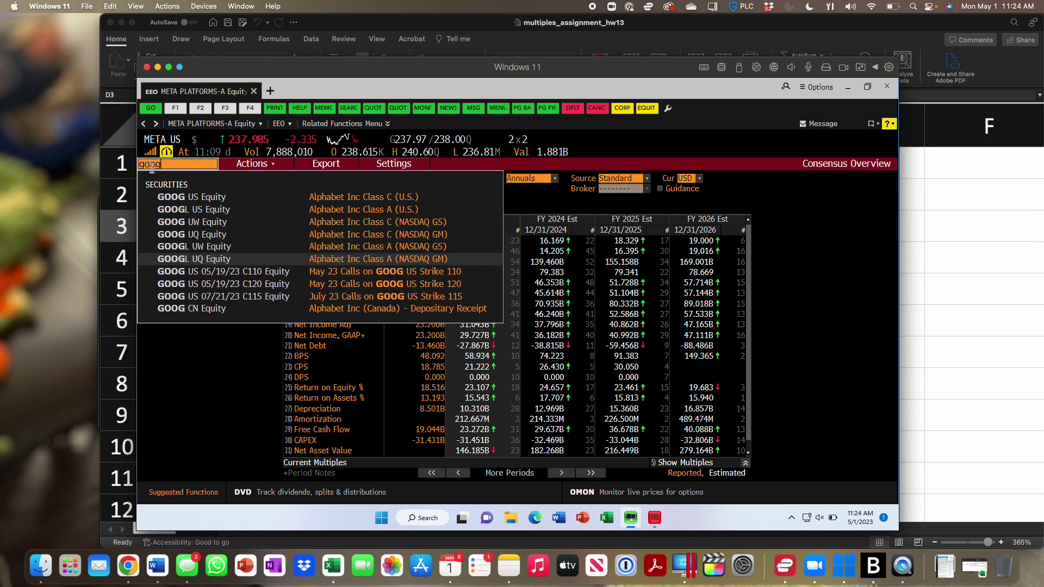
click(187, 210)
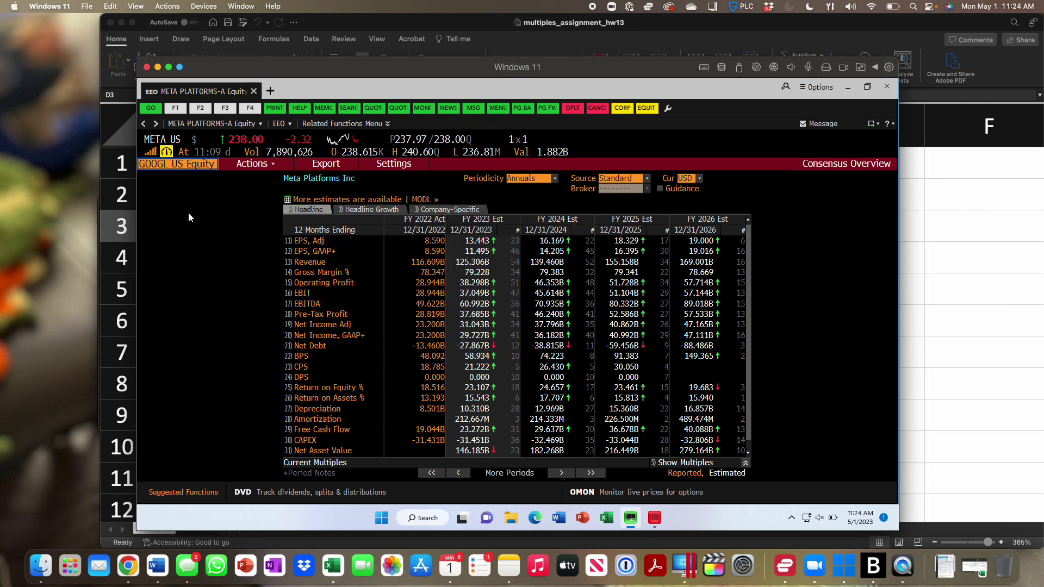
key(Return)
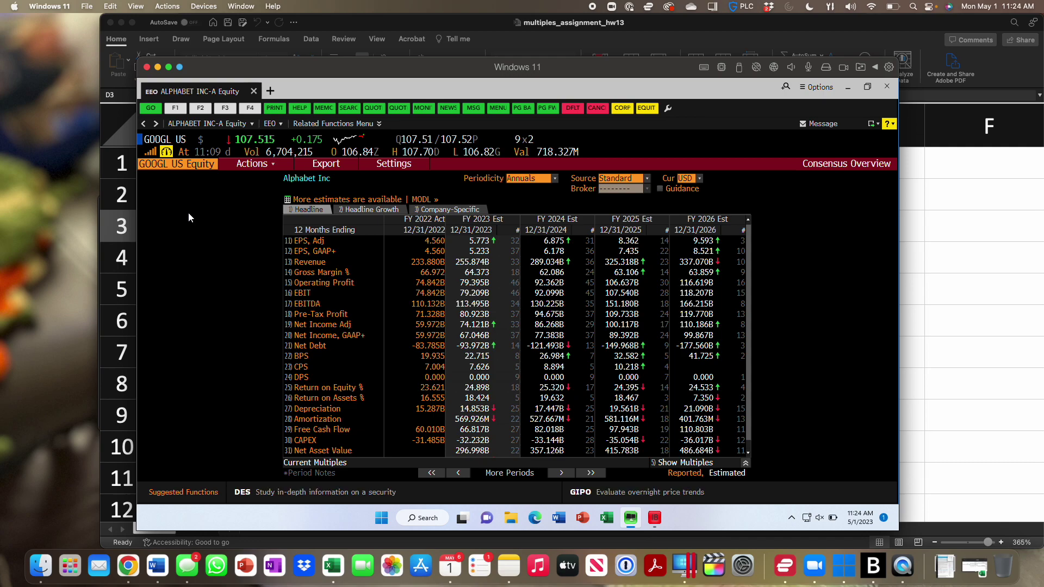
click(905, 261)
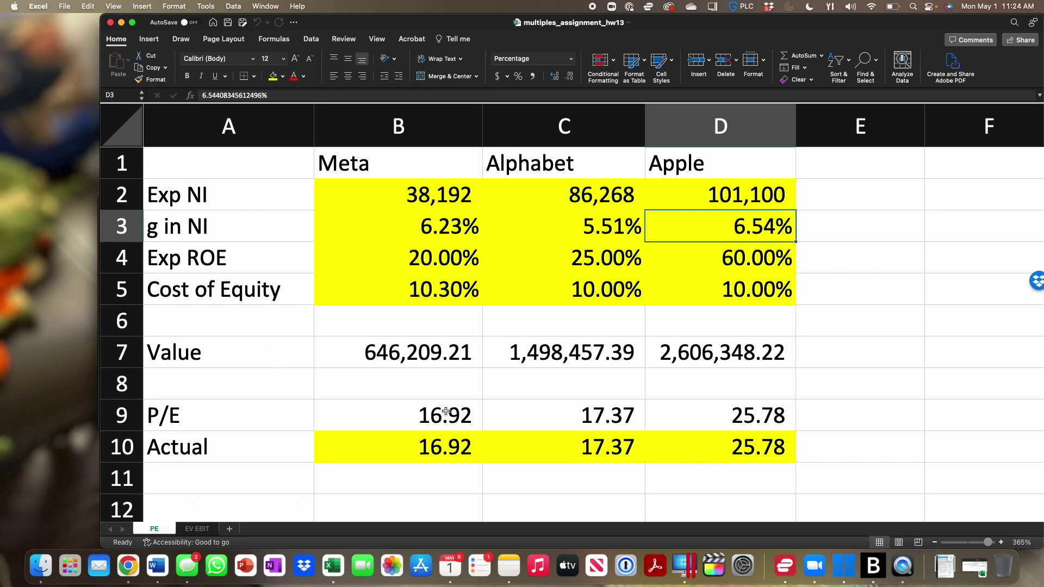
click(693, 575)
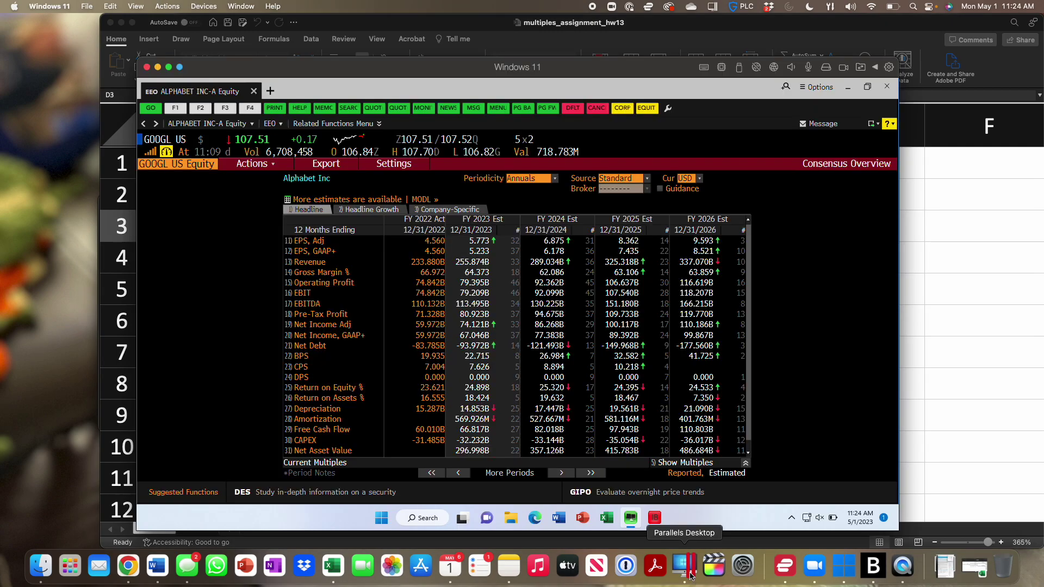
click(171, 162)
Load Apple's consensus estimates by entering aapl and choosing AAPL US Equity
text(aapl)
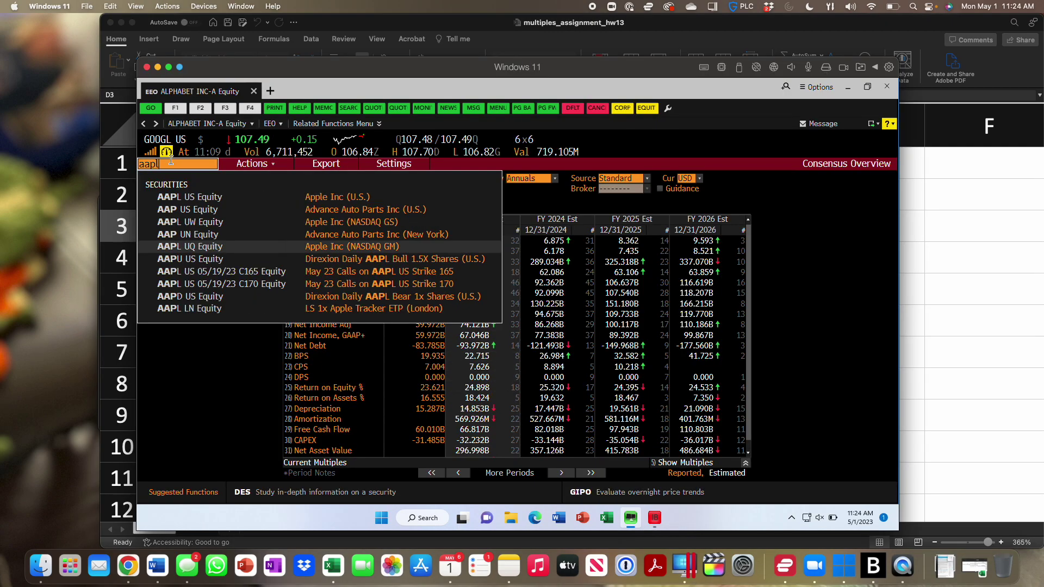
click(190, 197)
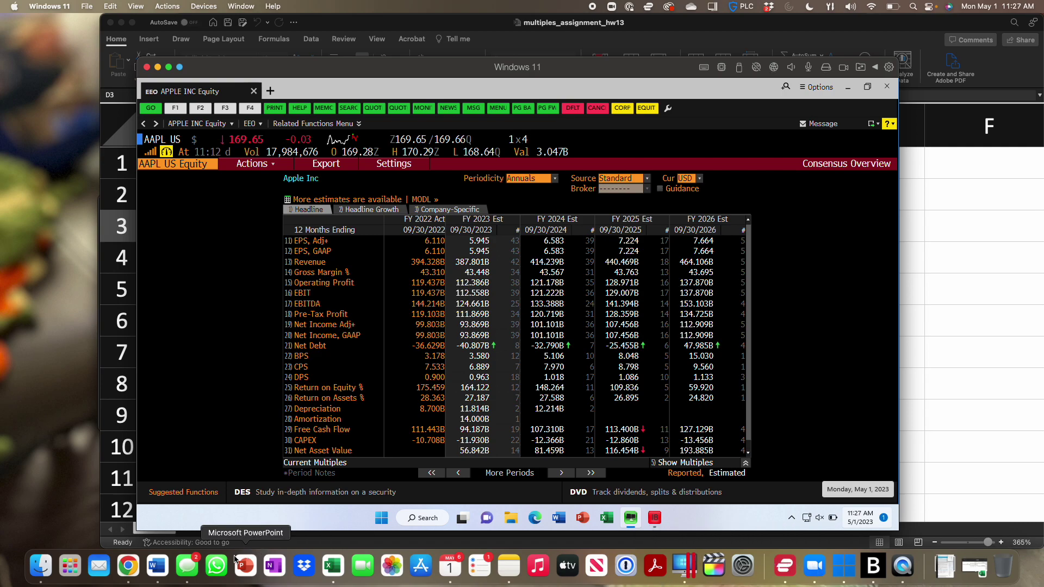
Return to the multiples spreadsheet and close the stray Zoom meetings window
click(335, 570)
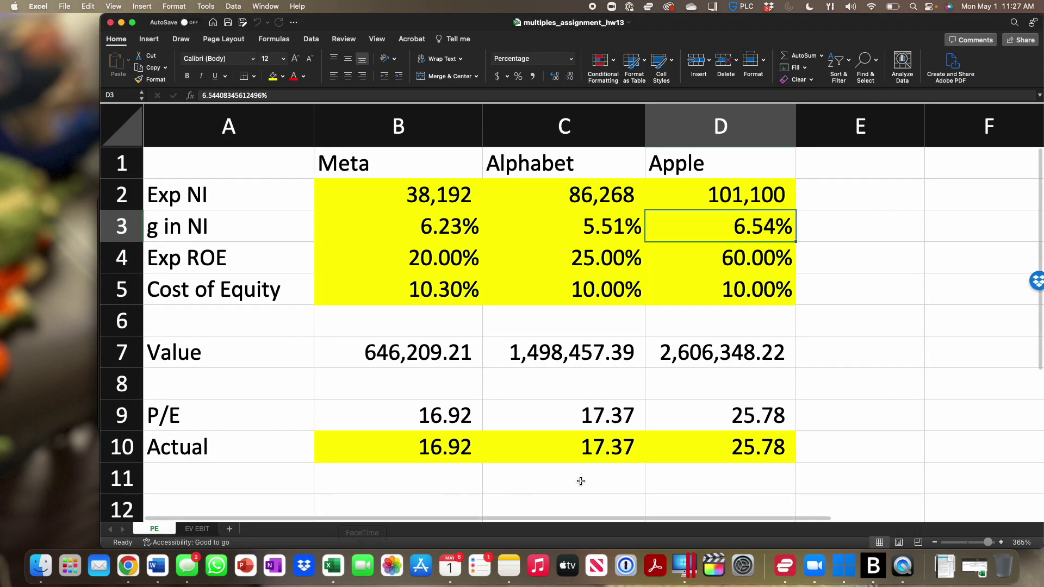
click(818, 567)
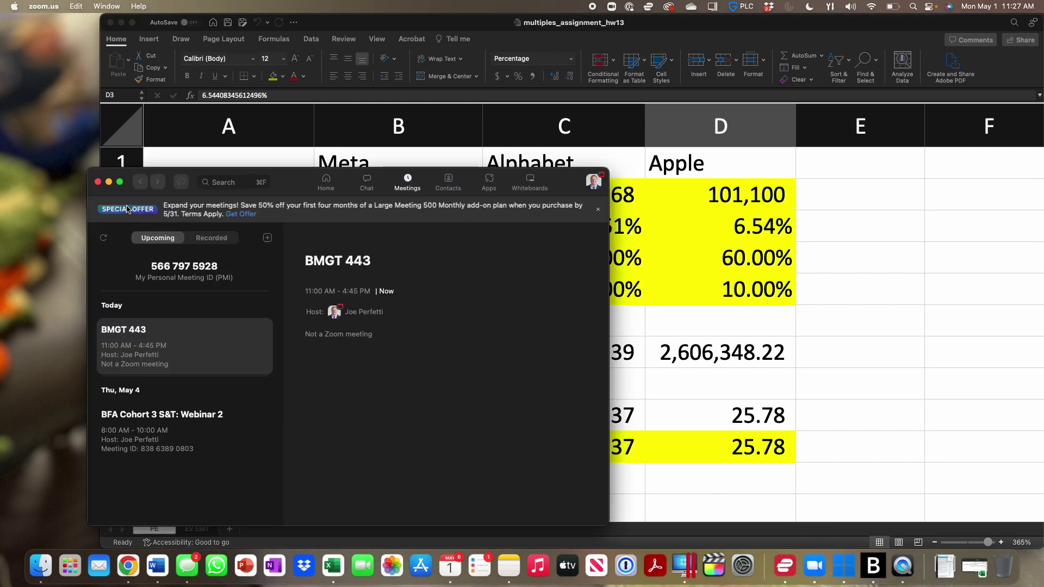
click(97, 183)
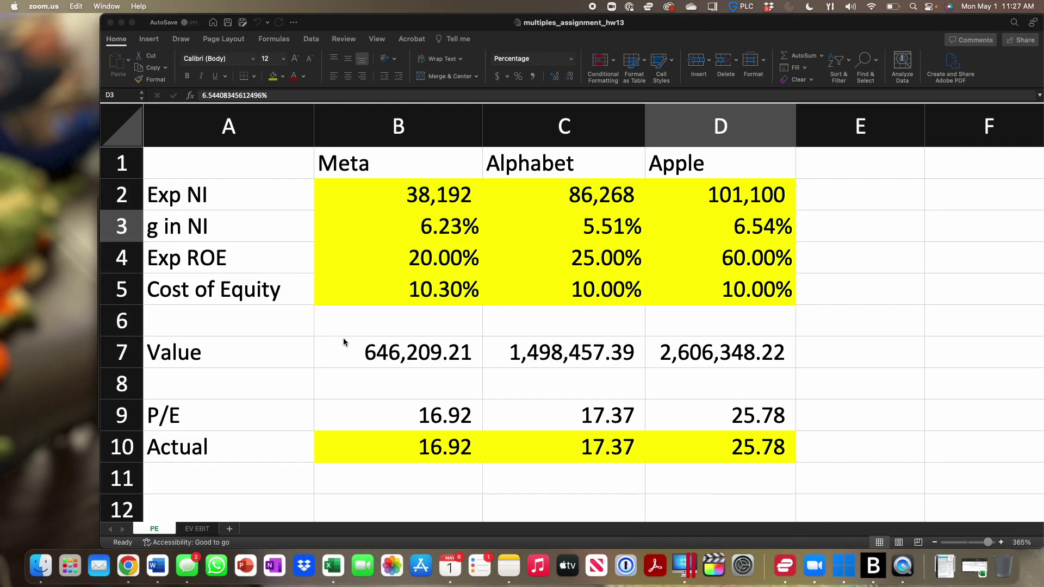
Show the EV EBIT sheet and select D7, Apple's 50.00% expected operating ROIC
click(207, 531)
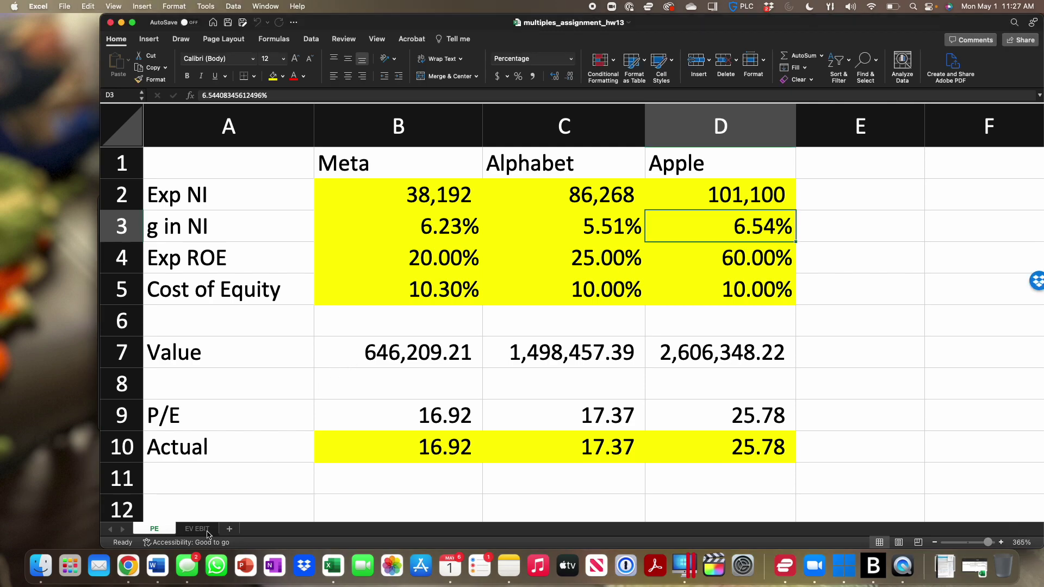
click(207, 532)
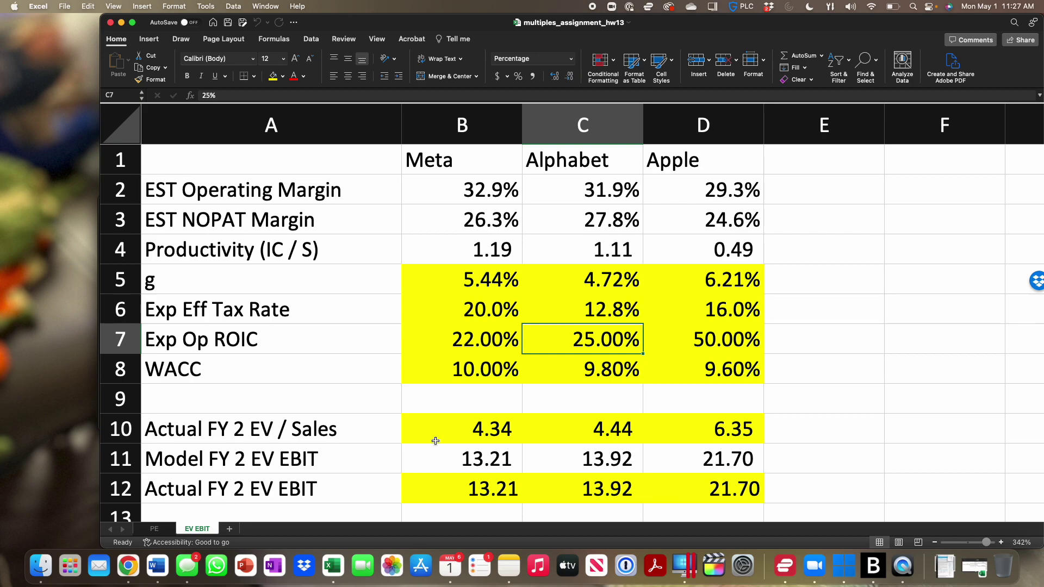
click(746, 339)
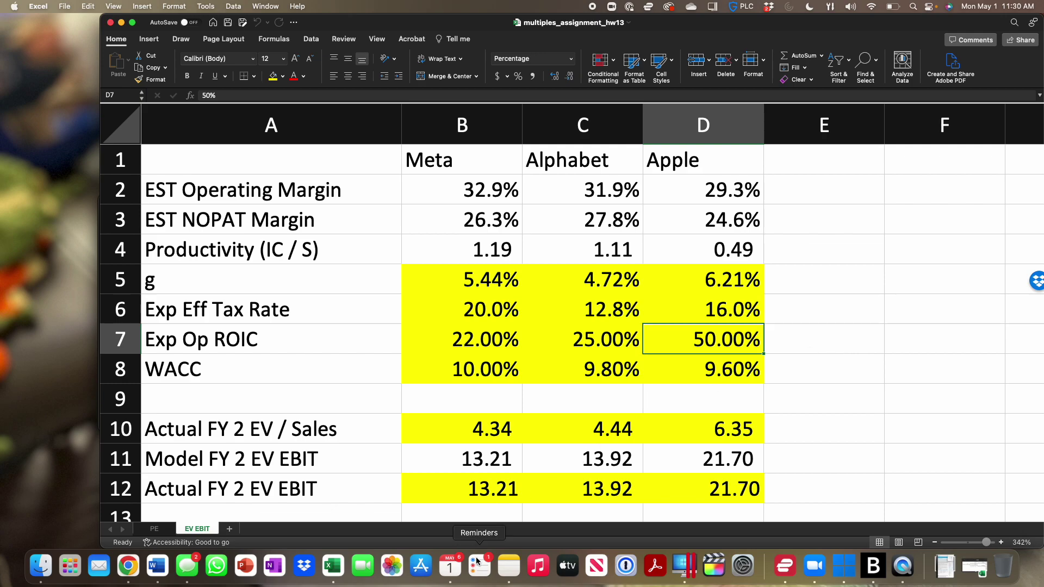
click(161, 531)
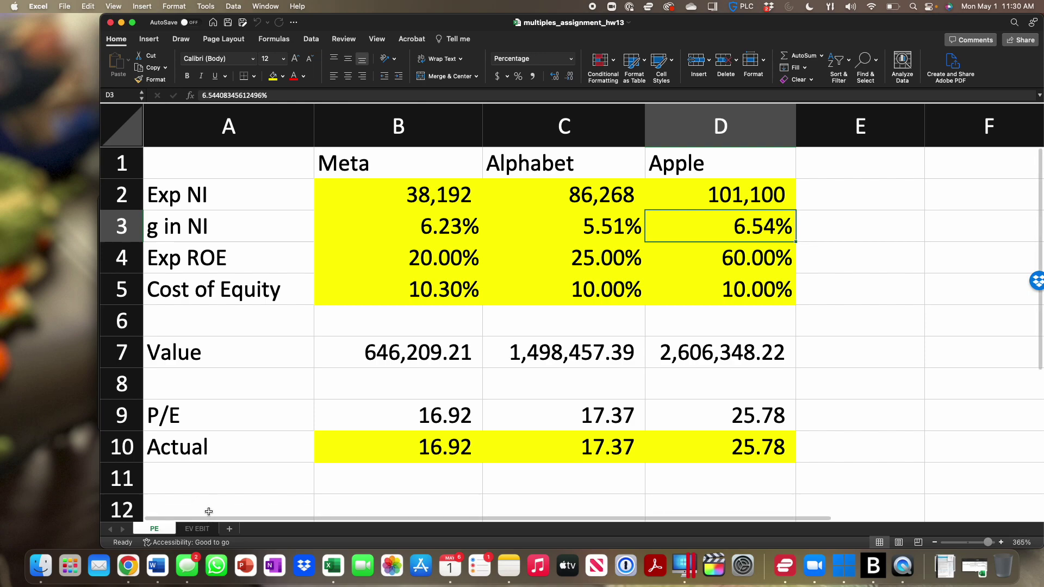
click(196, 530)
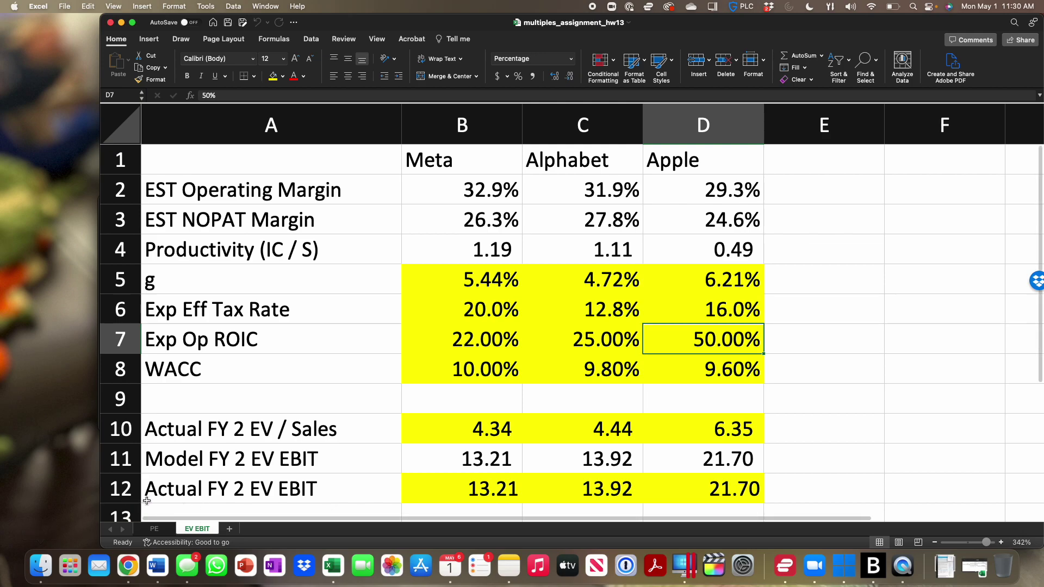
Show the PE sheet, where Apple's 25.78 P/E matches actual and net income growth is 6.54%
click(154, 527)
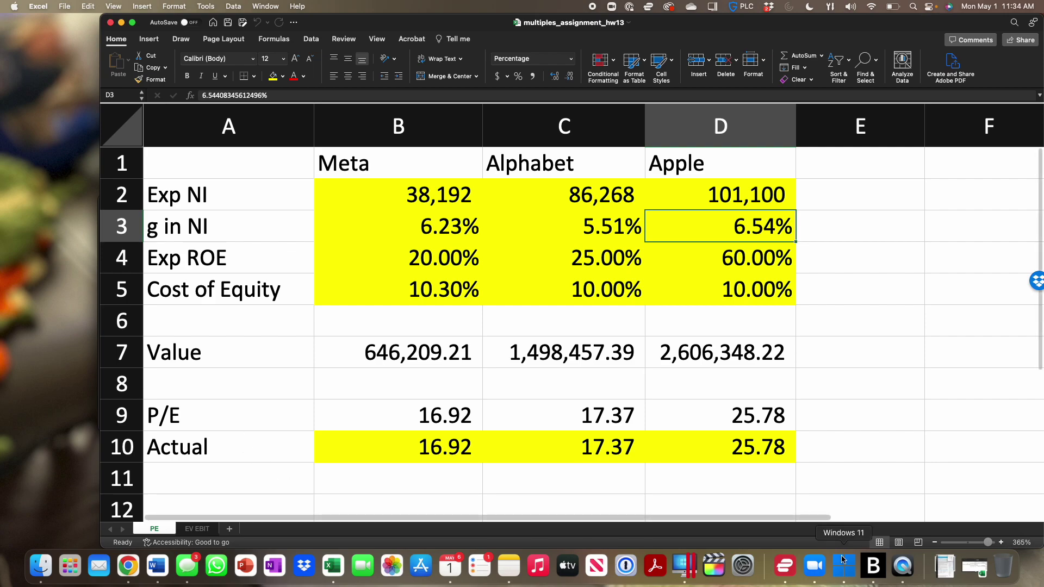
Bring Bloomberg's Apple Consensus Overview in front of the Excel workbook
click(880, 567)
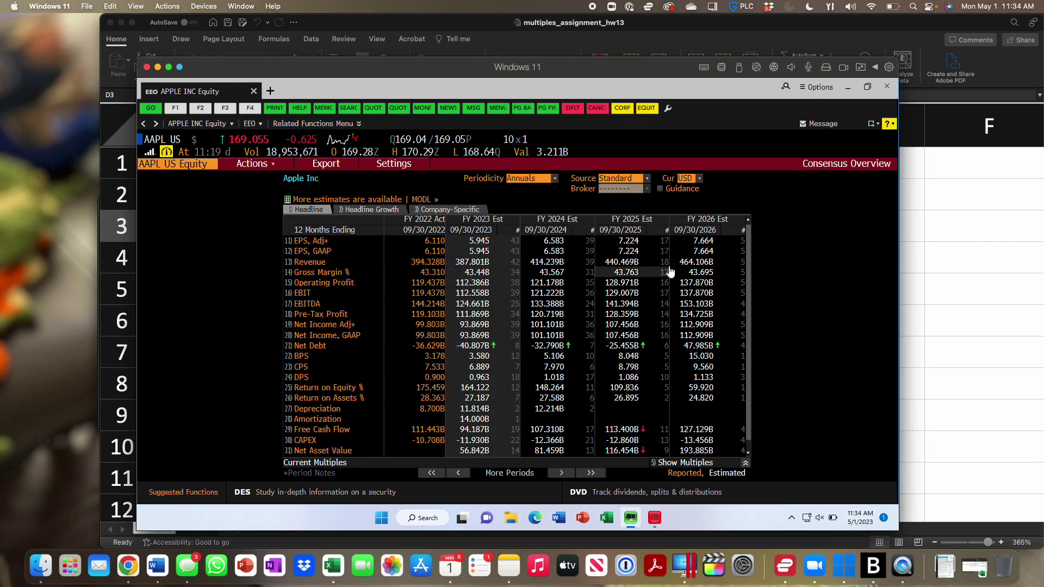
mouse_move(708, 265)
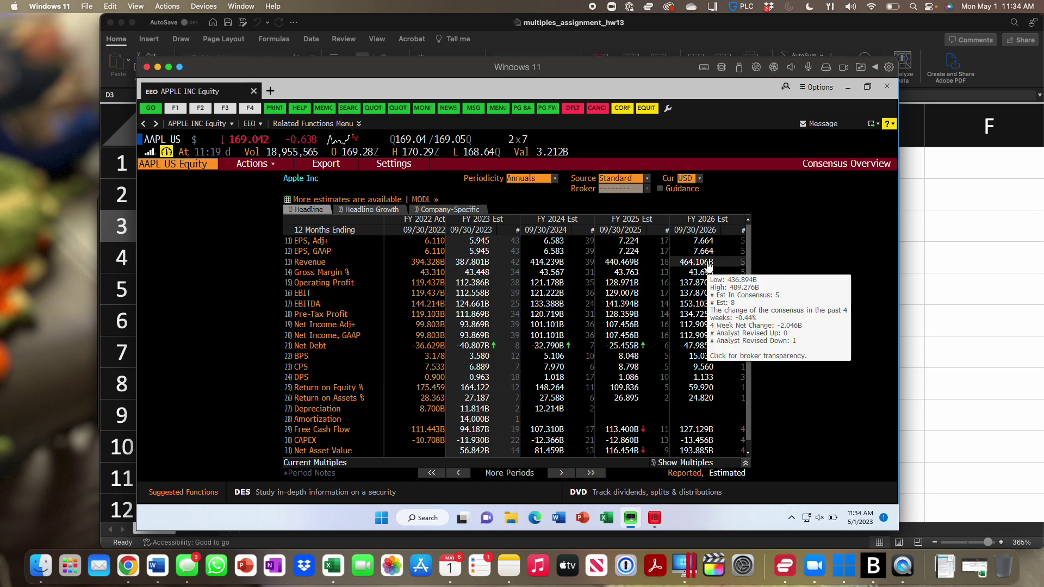
Replace Apple with GOOGL US Equity (Alphabet Class A) in the consensus overview
click(204, 165)
text(g)
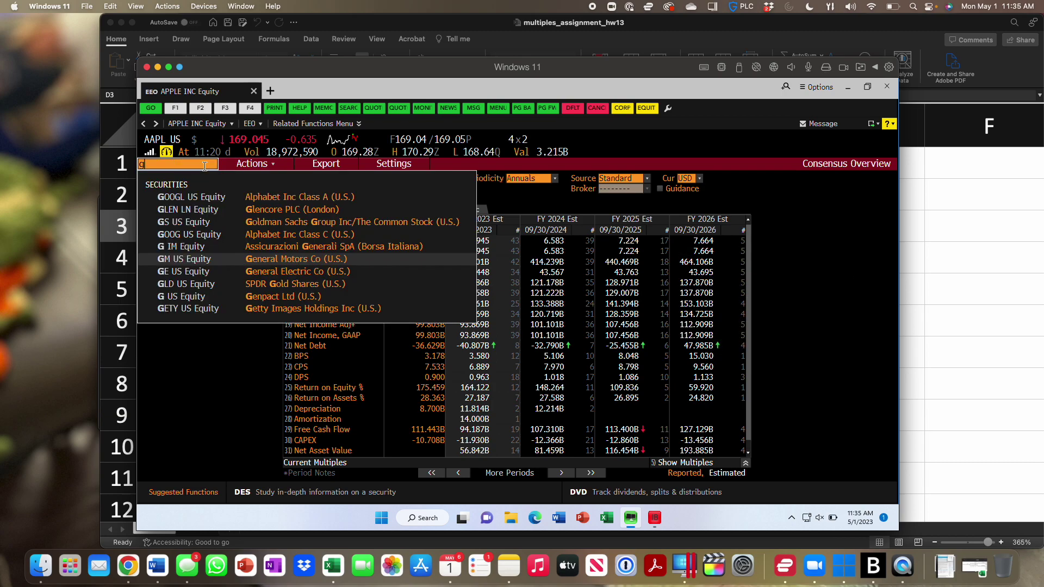
text(oogl)
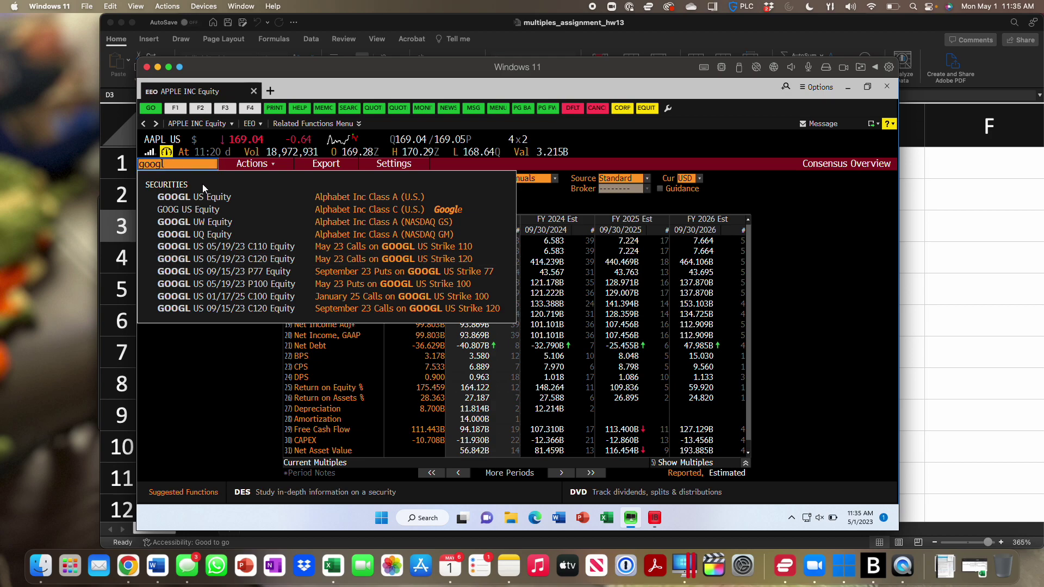
click(201, 198)
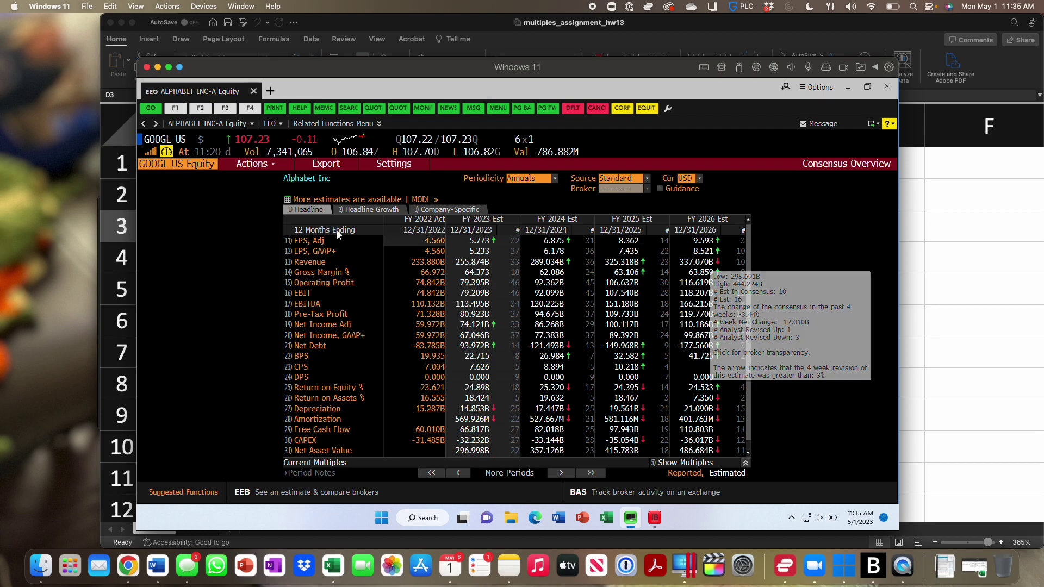
Replace Alphabet with META US Equity in the consensus overview, fixing the 'mets' typo
click(158, 167)
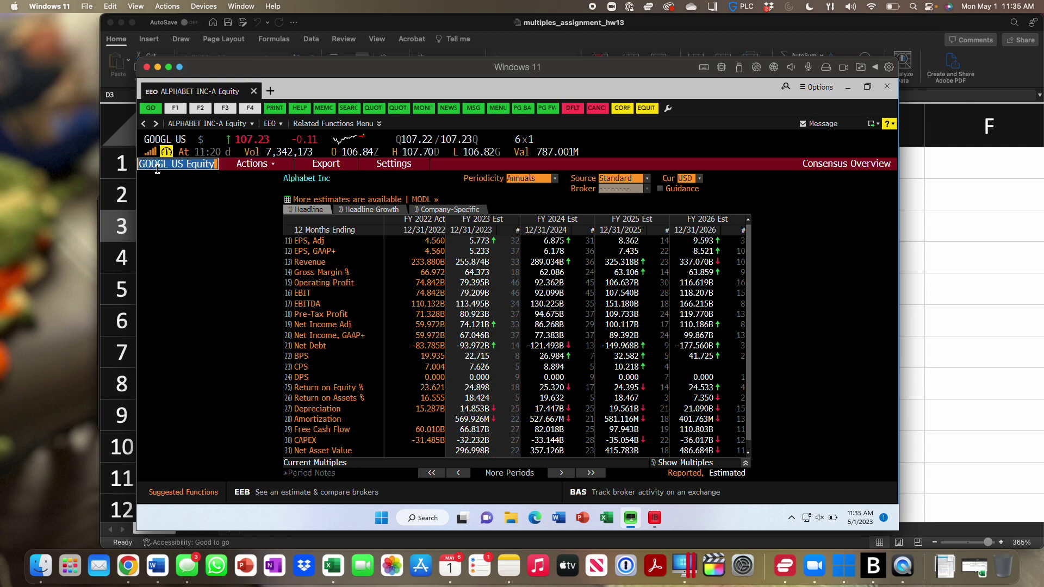
text(mets)
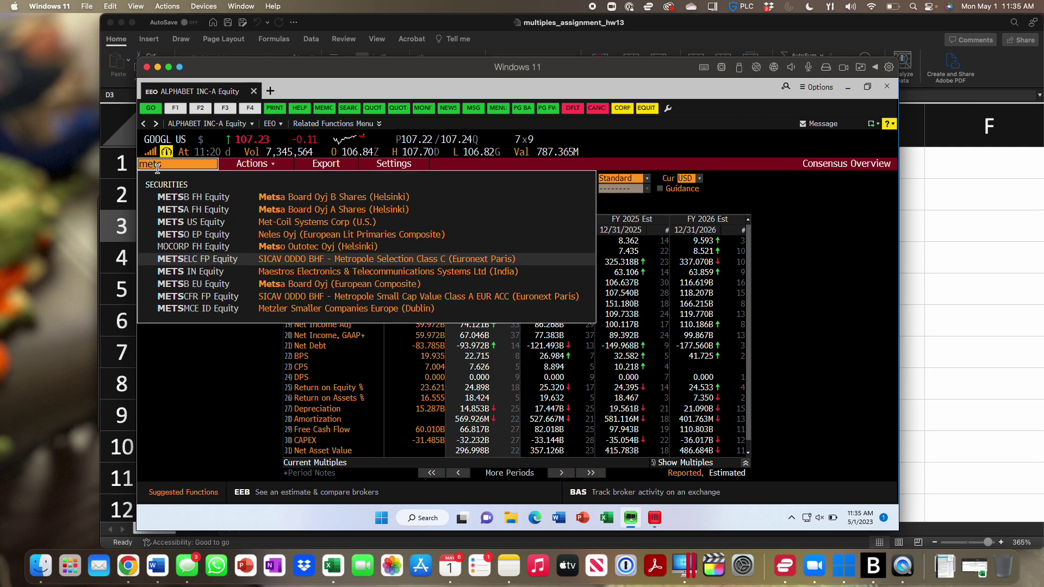
key(BackSpace)
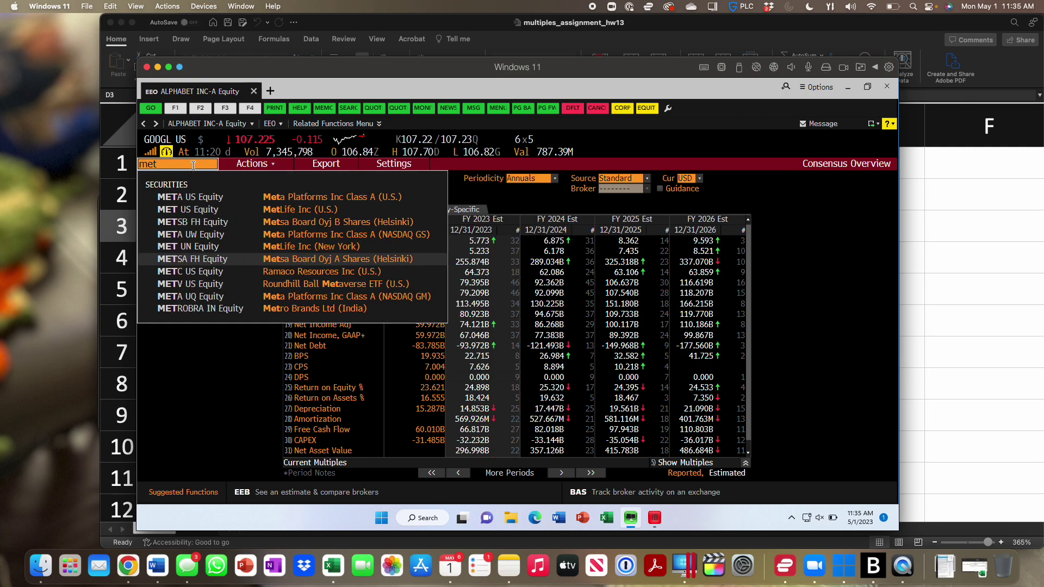
text(a)
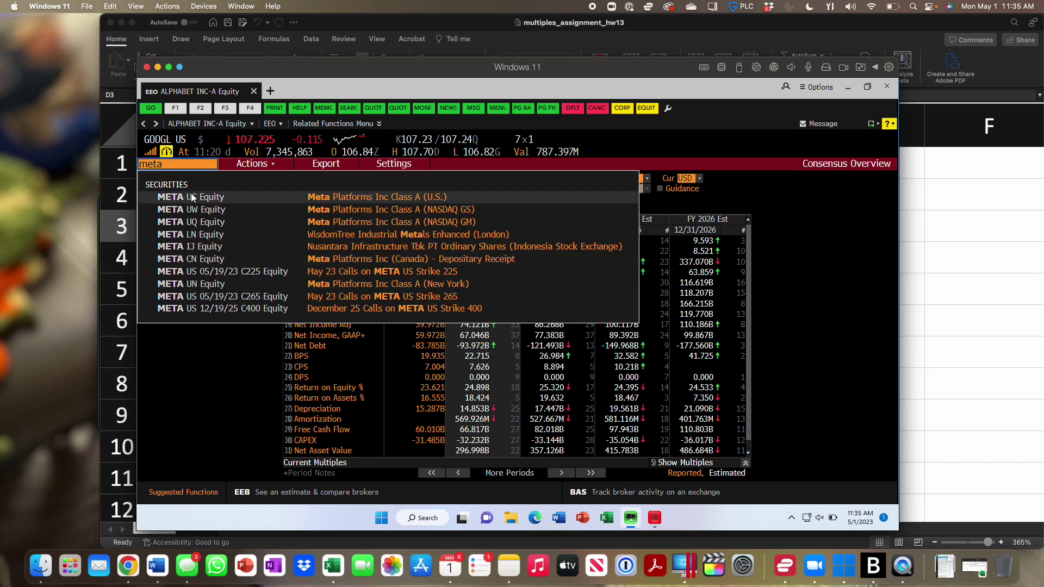
click(189, 199)
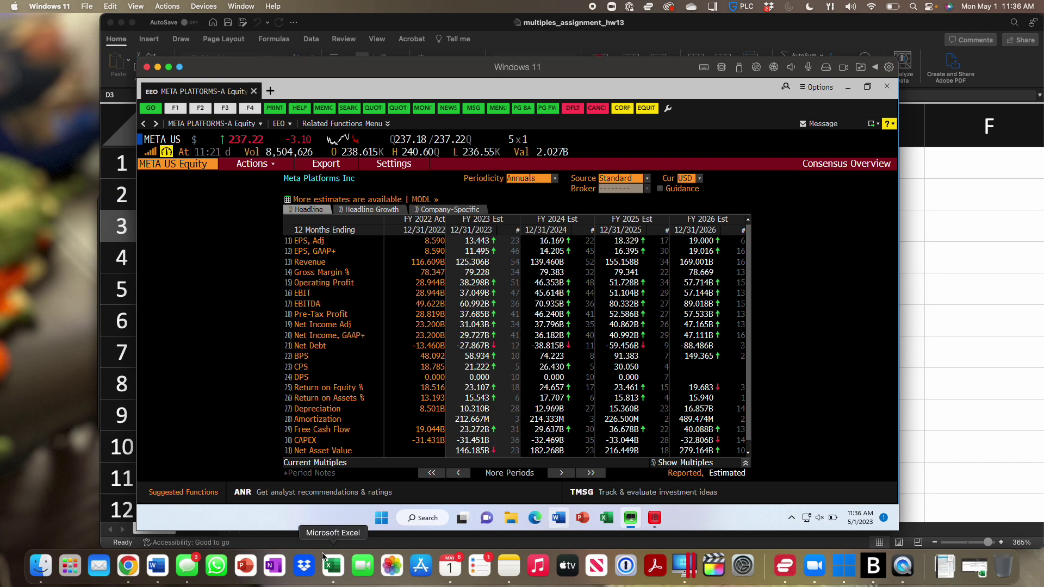
Bring Excel back in front of Bloomberg on the EV EBIT sheet
click(335, 581)
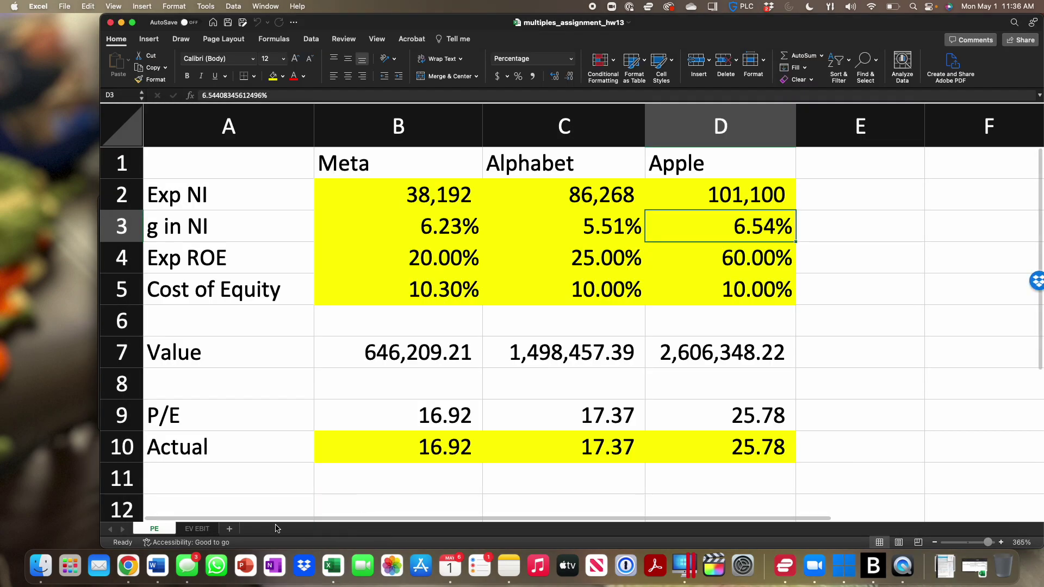
click(196, 528)
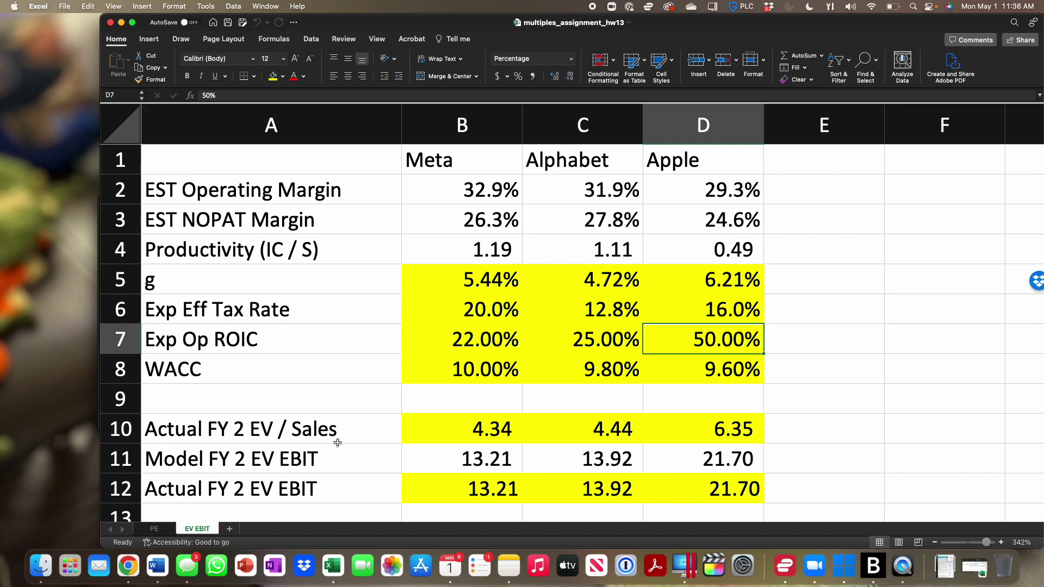
click(592, 367)
text(10)
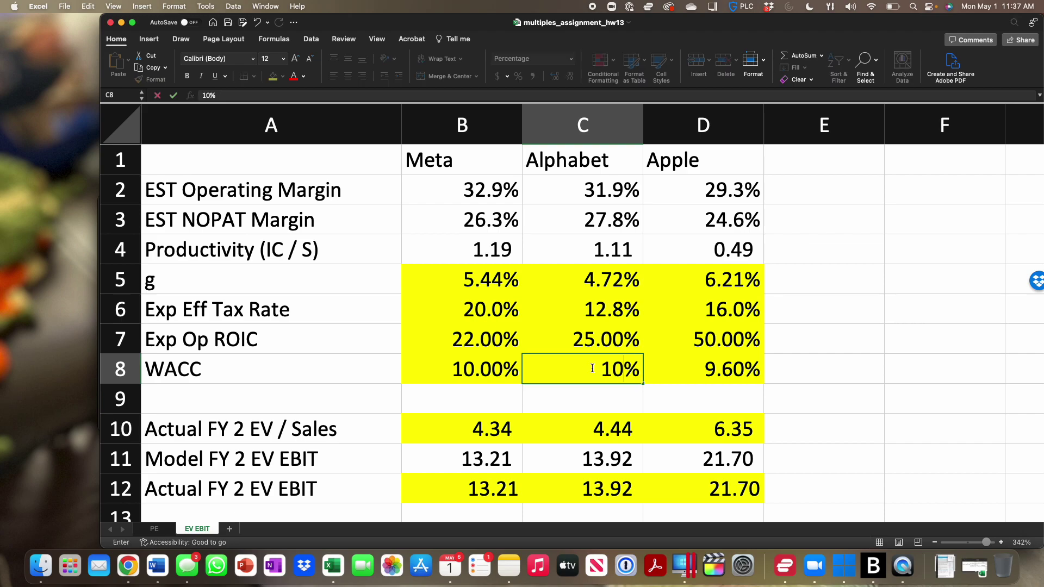
key(Return)
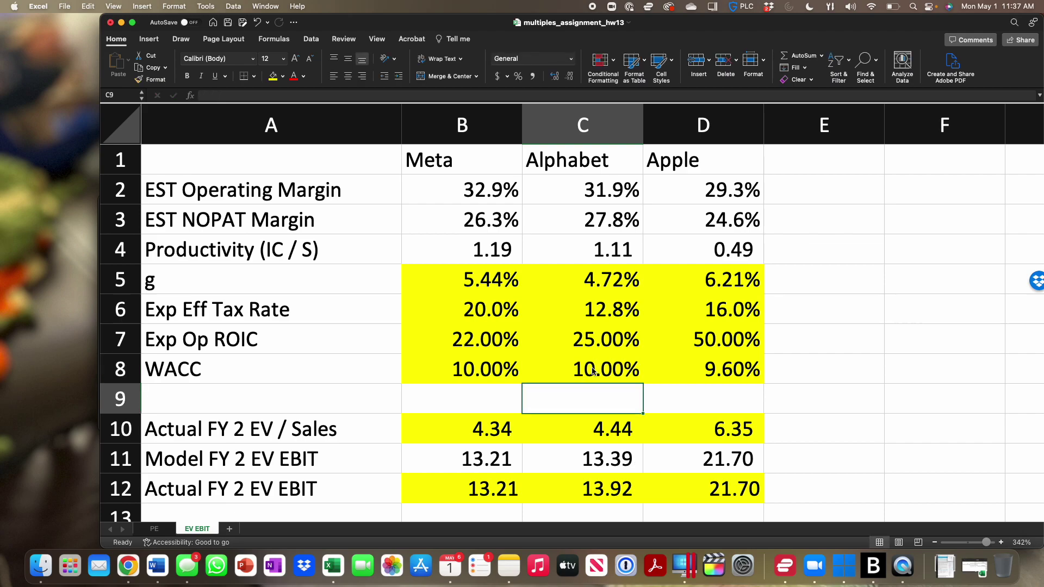
click(257, 23)
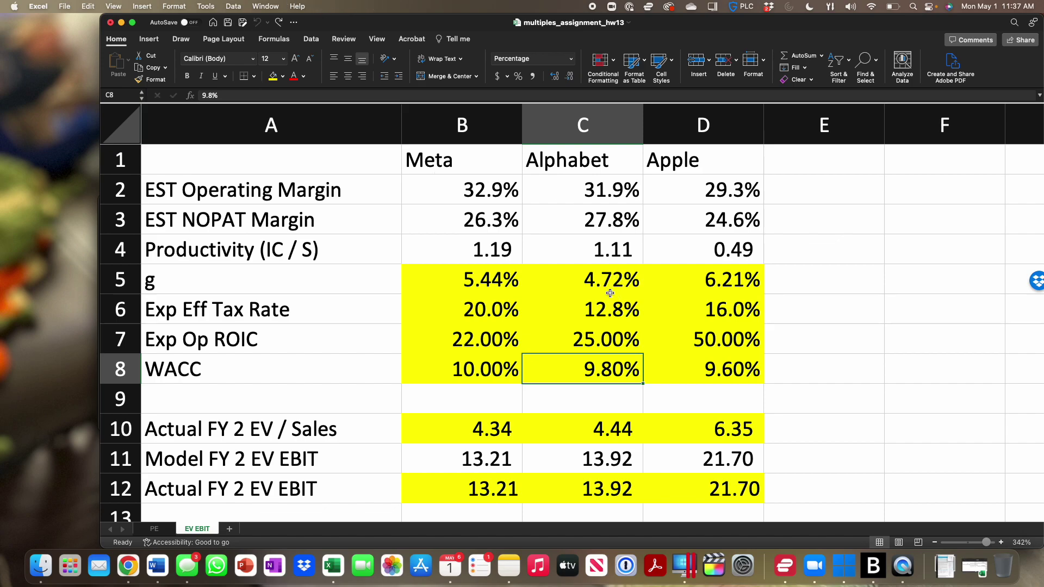
Try 20 as Alphabet's tax rate in C6, then undo to restore 12.8%
click(601, 308)
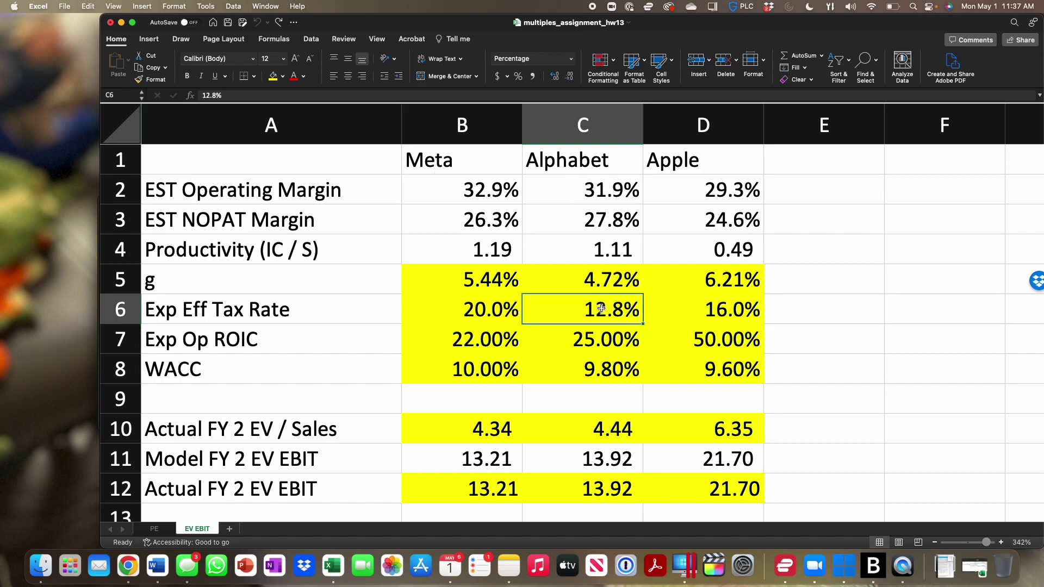
text(20)
key(Return)
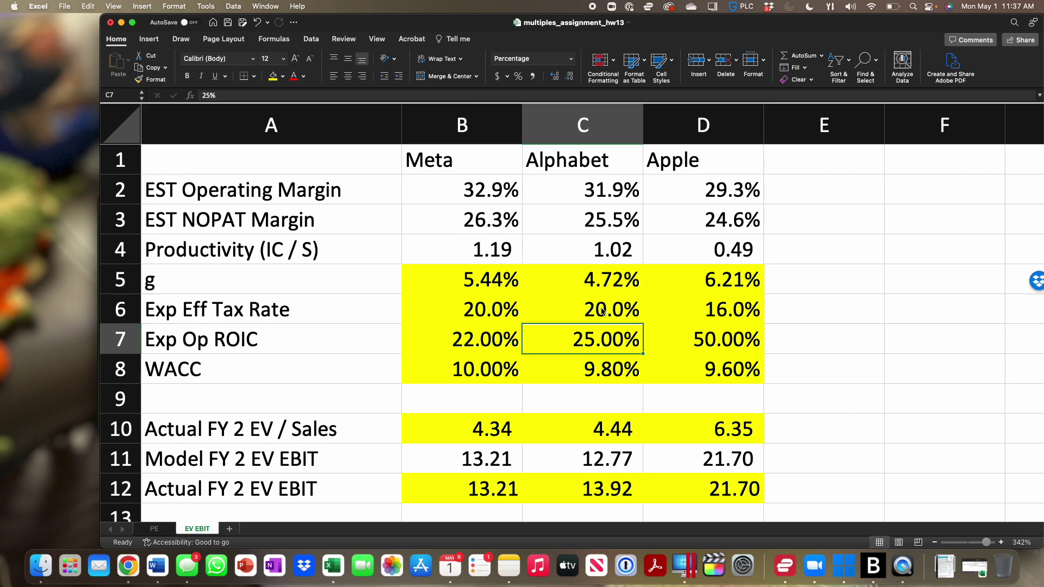
click(253, 24)
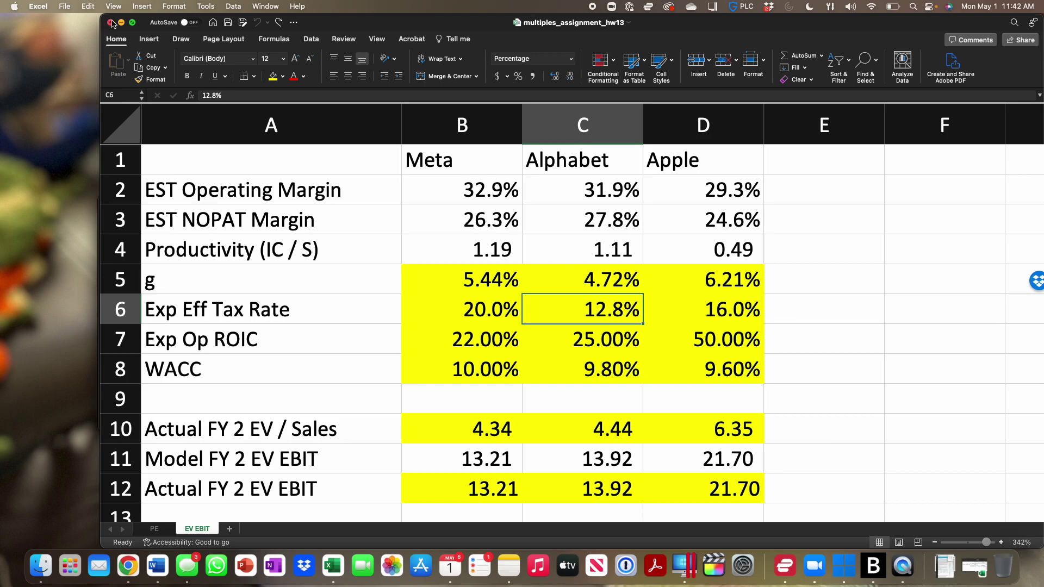
Close multiples_assignment_hw13, choosing Don't Save
click(112, 24)
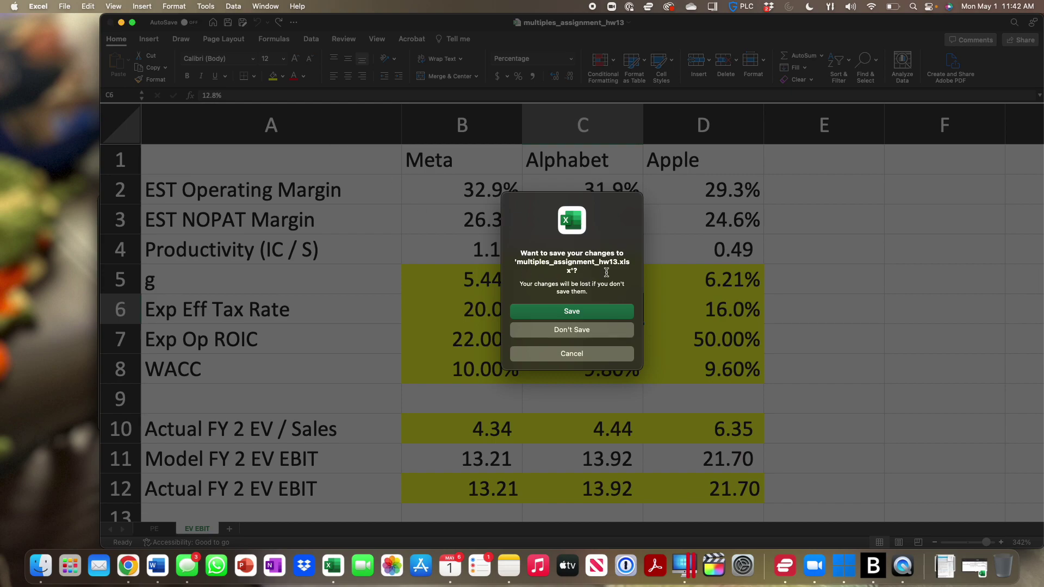
click(581, 334)
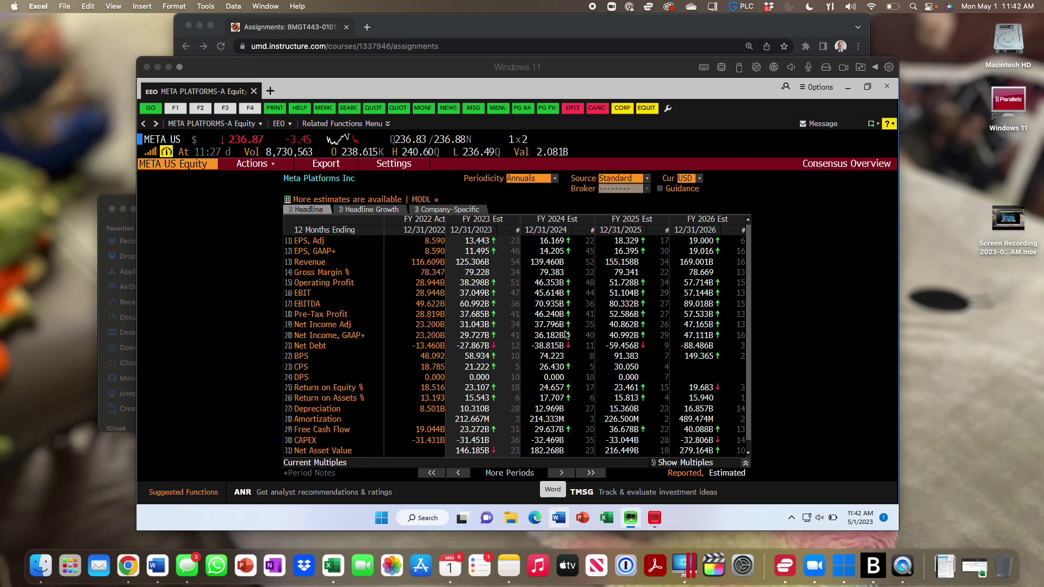
Open the BMGT443 course Files listing in Canvas
click(128, 565)
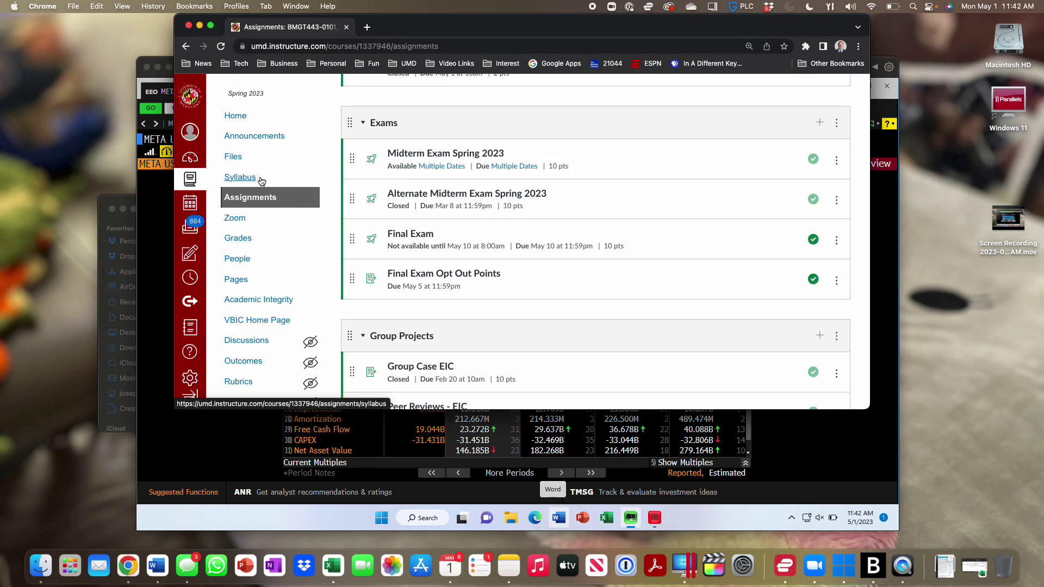
click(233, 157)
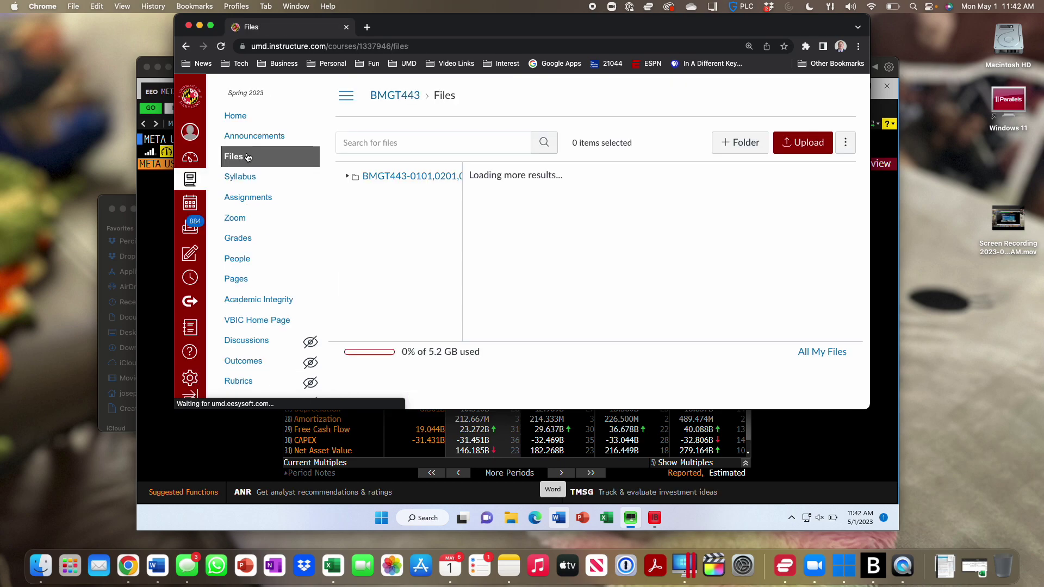
scroll(513, 263, down, 10)
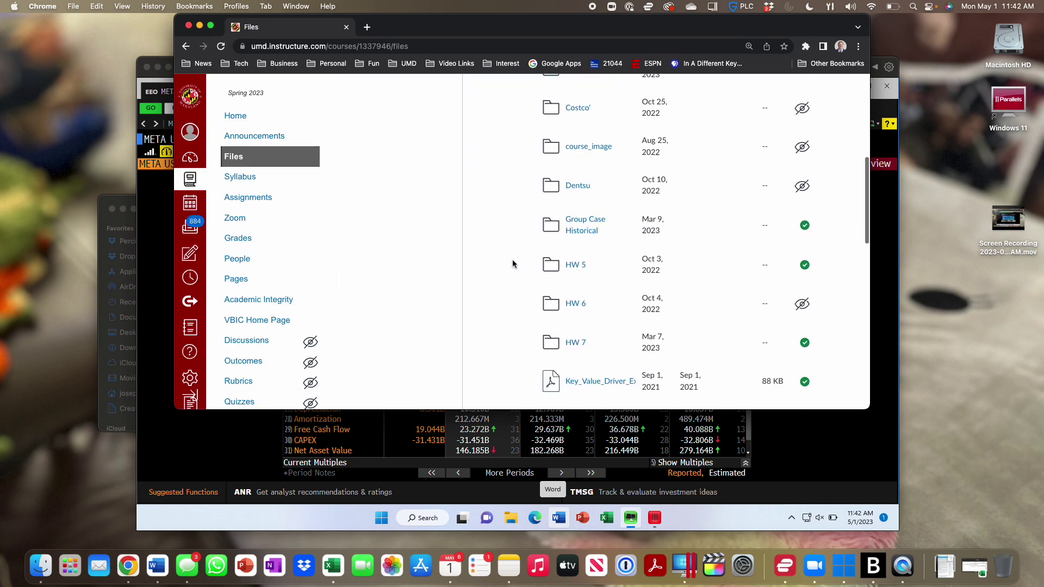
scroll(513, 264, down, 5)
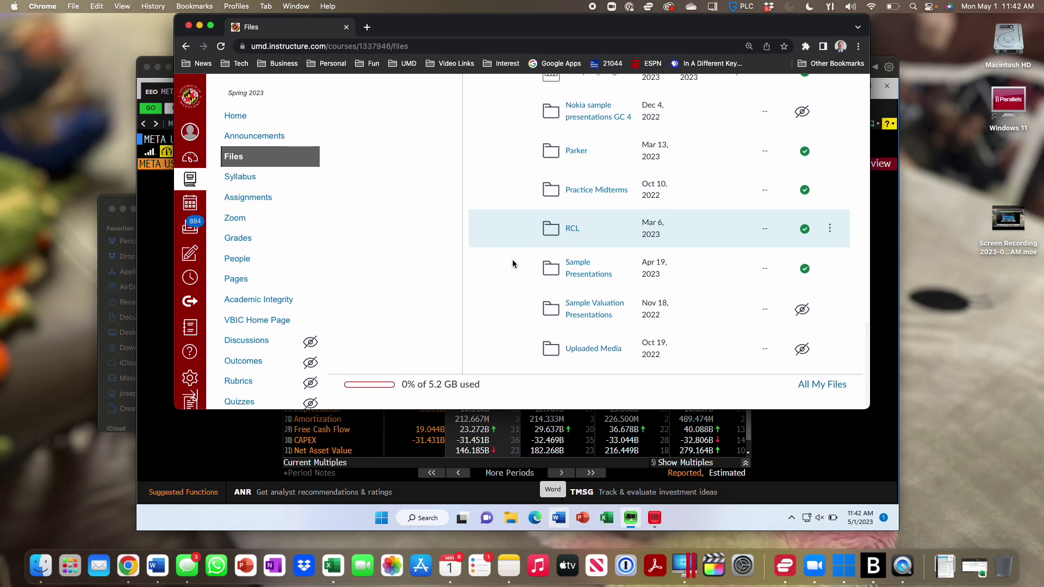
scroll(512, 263, up, 6)
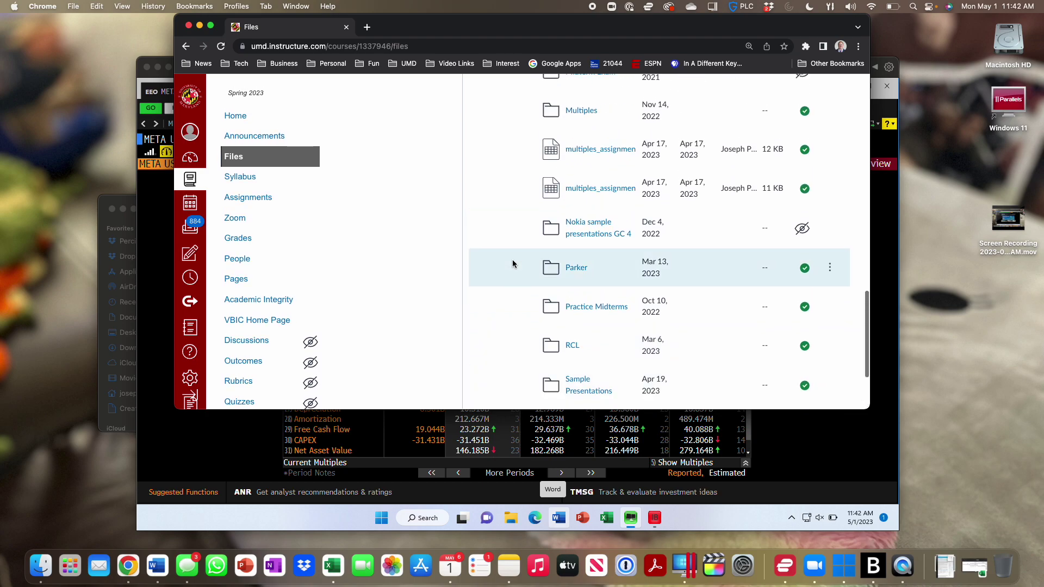
scroll(512, 263, up, 8)
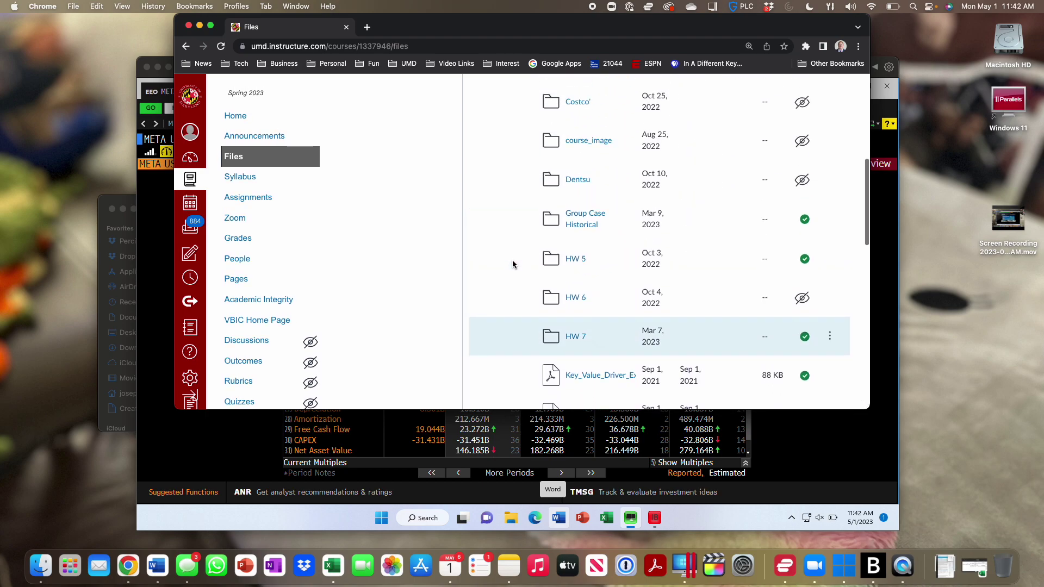
scroll(512, 264, down, 5)
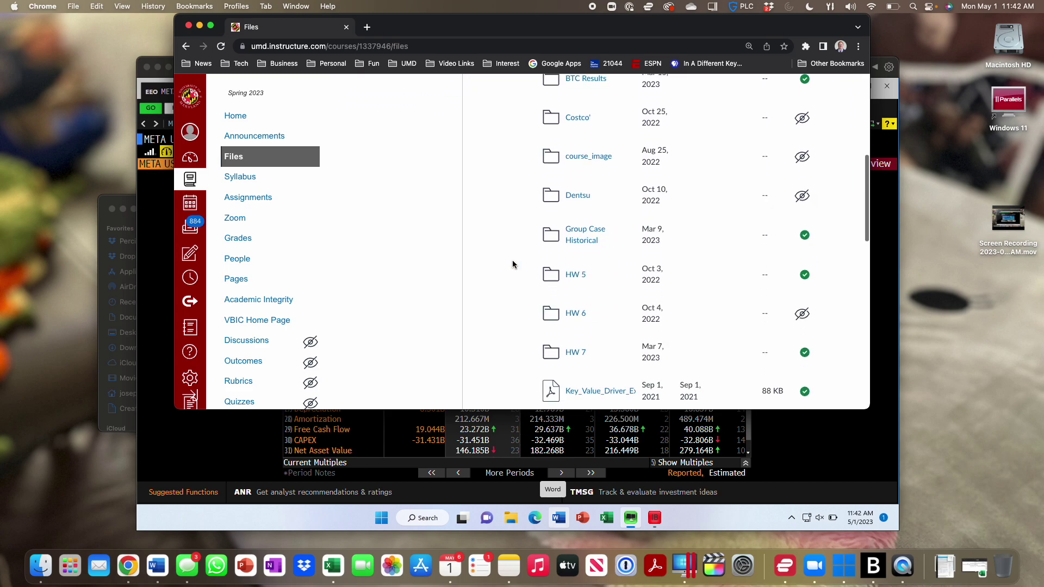
scroll(512, 264, down, 2)
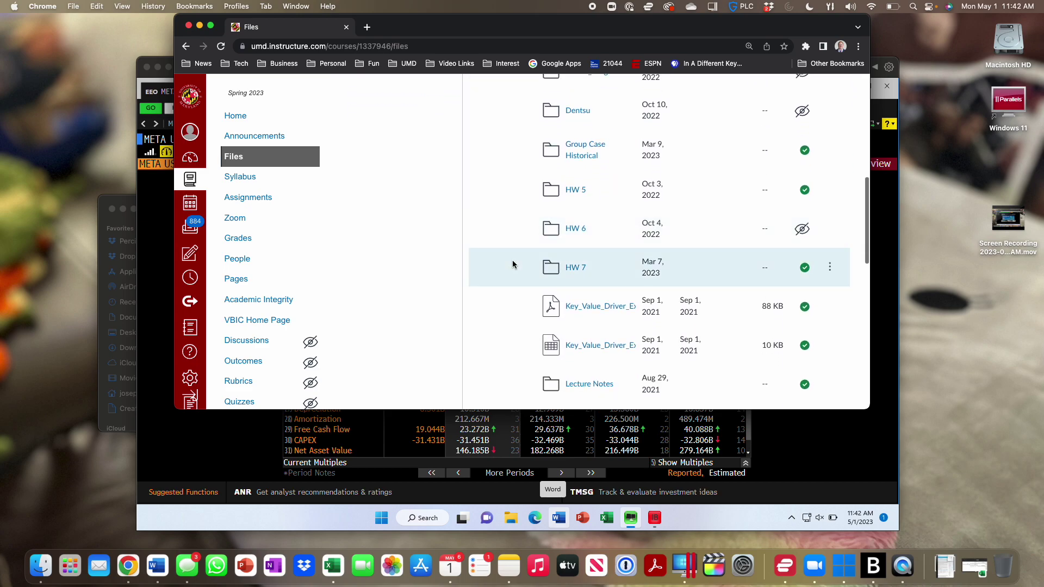
scroll(693, 192, up, 6)
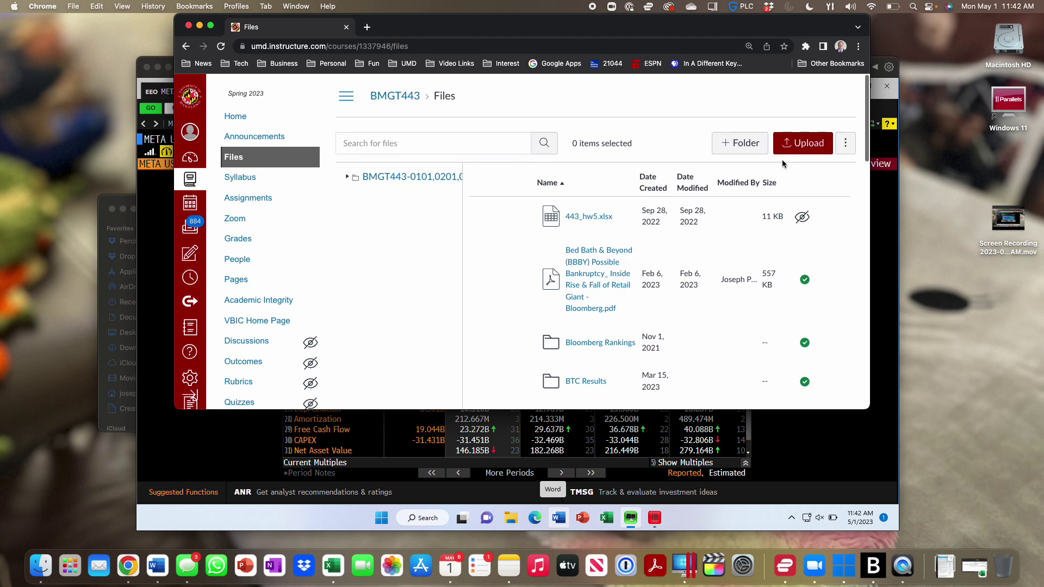
Add a new folder named 'HW 13' to the course files
click(841, 144)
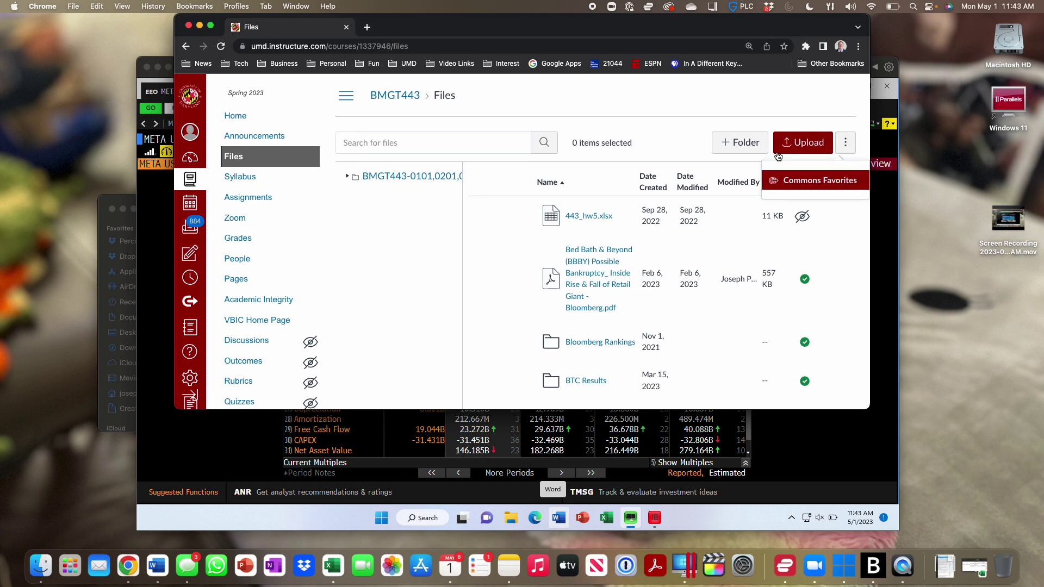
click(744, 145)
text(HW 13)
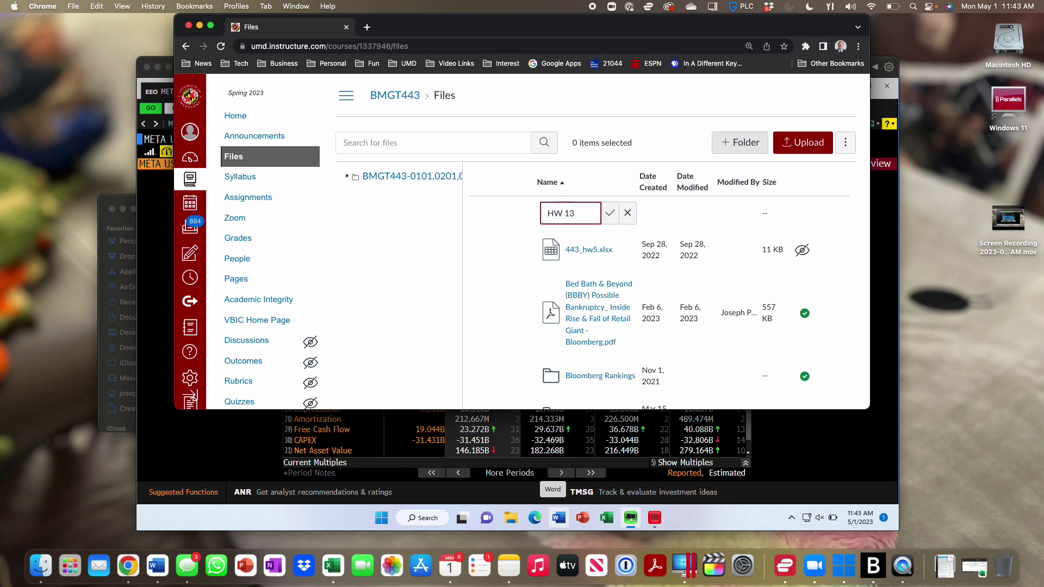
key(Return)
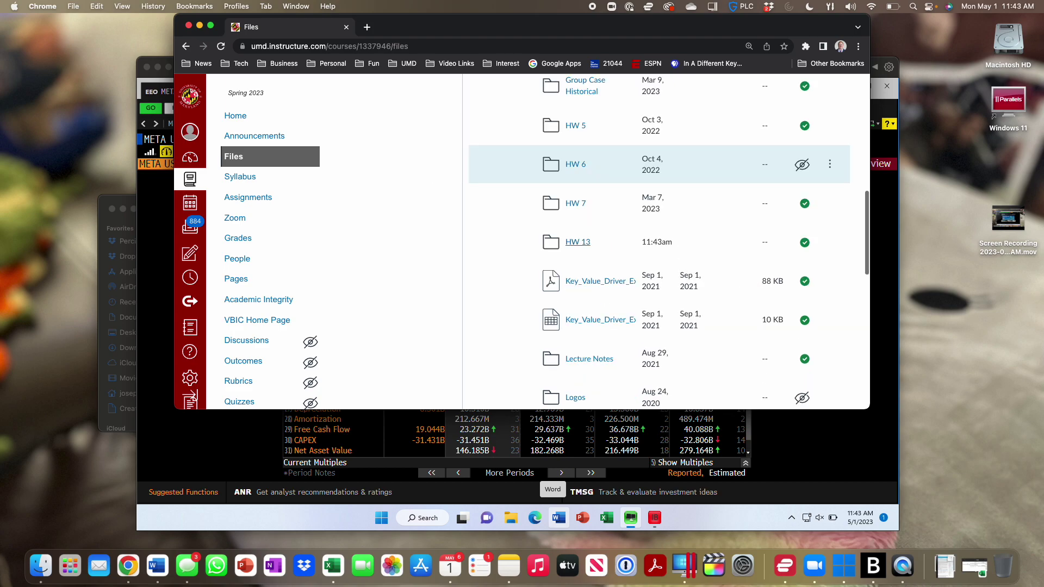
Drag multiples_assignment_hw13.xlsx from Finder into the HW 13 folder
click(588, 242)
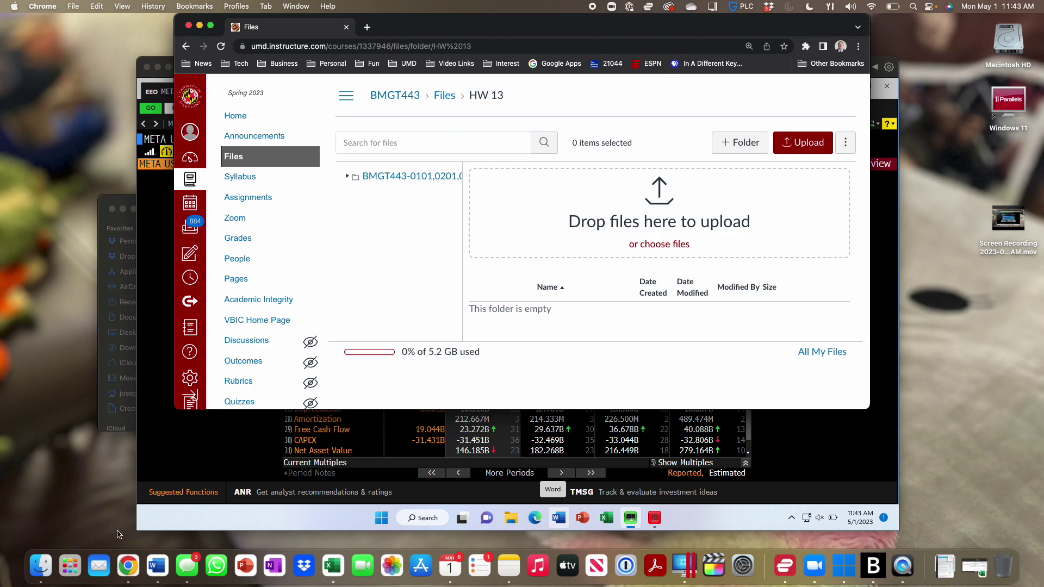
click(41, 565)
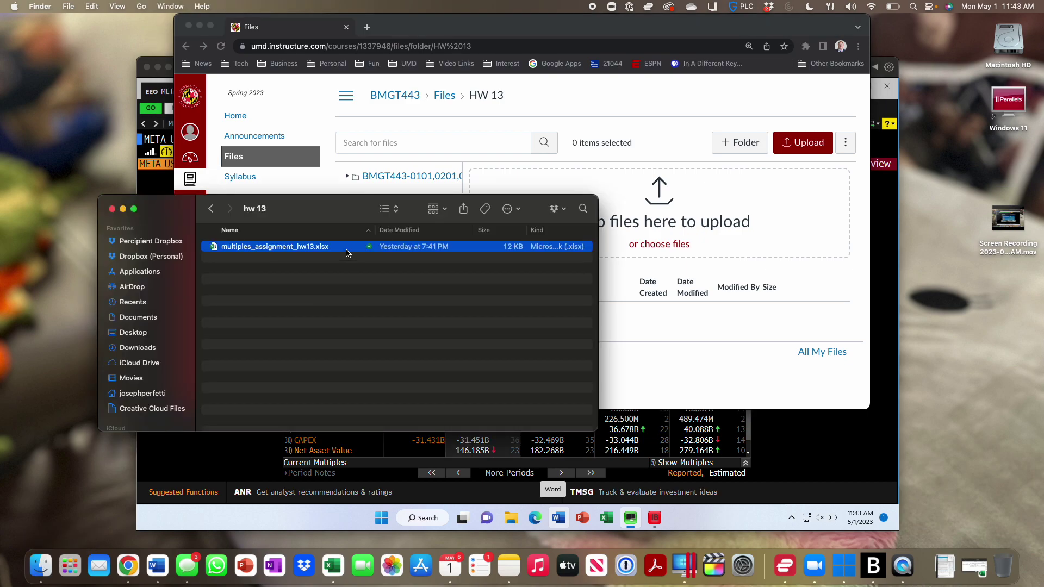
drag(346, 253, 739, 259)
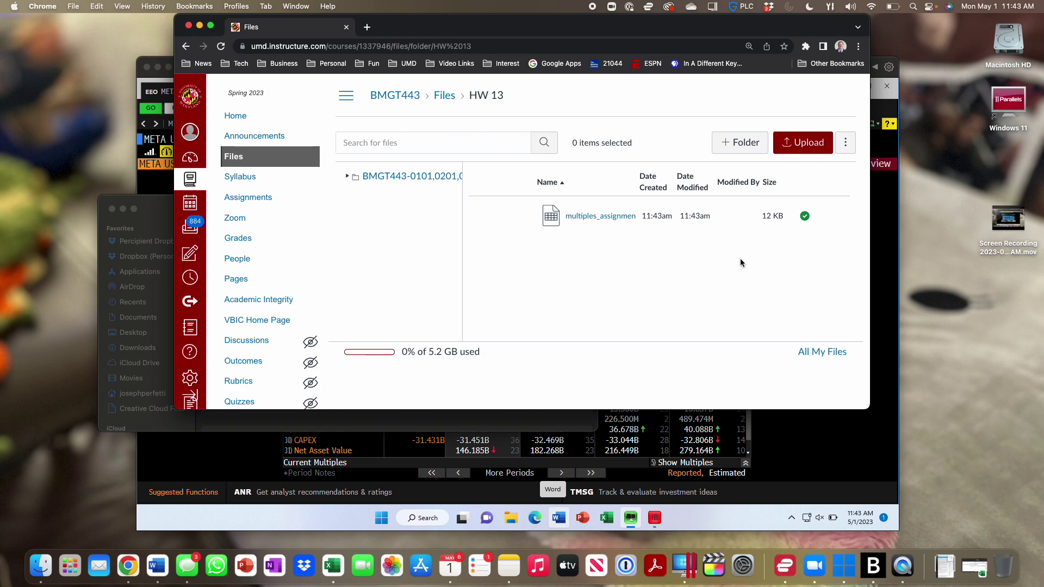
Load PH US Equity in Bloomberg and run RV for Parker Hannifin's peer valuation
click(826, 445)
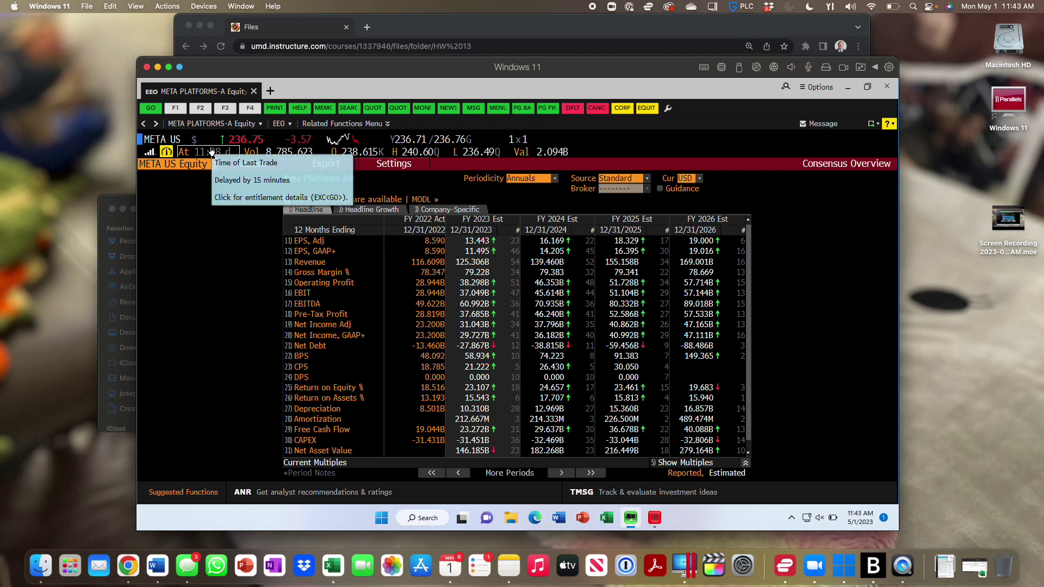
text(PH)
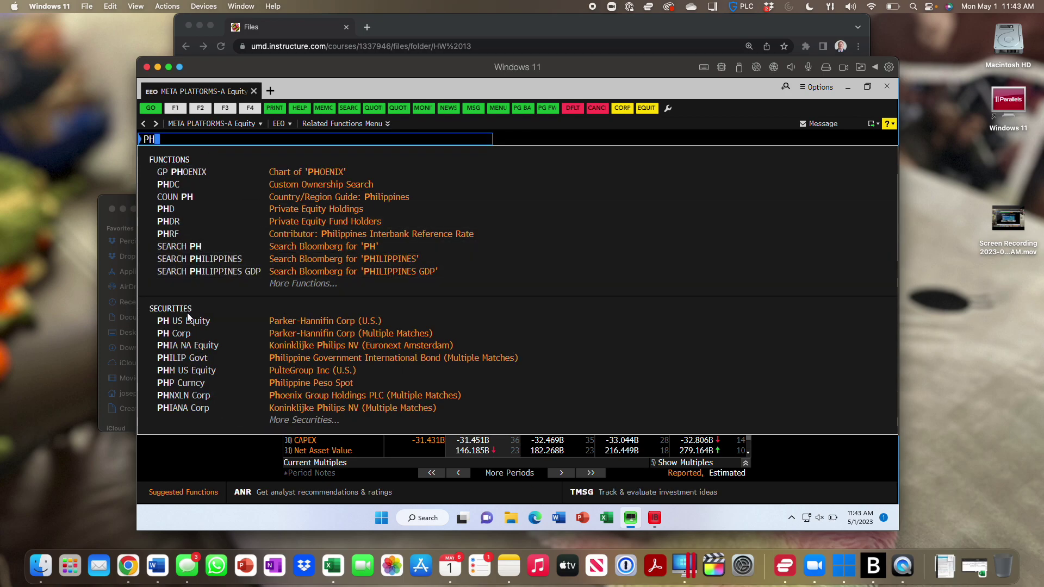
click(179, 323)
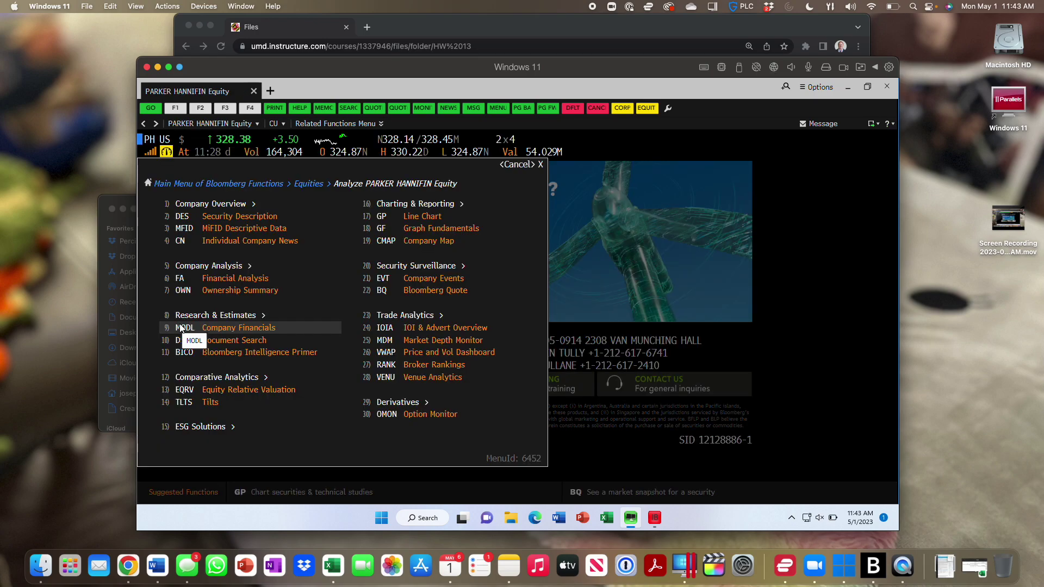
text(RV)
key(Return)
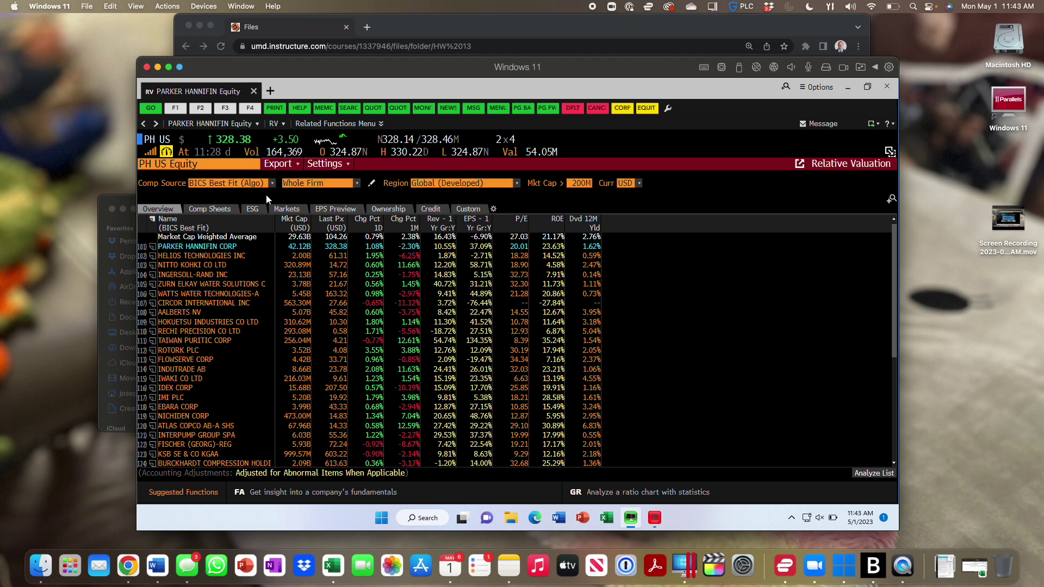
Change the RV segment from Whole Firm to Flow Control Equipment Manufacturing
click(357, 184)
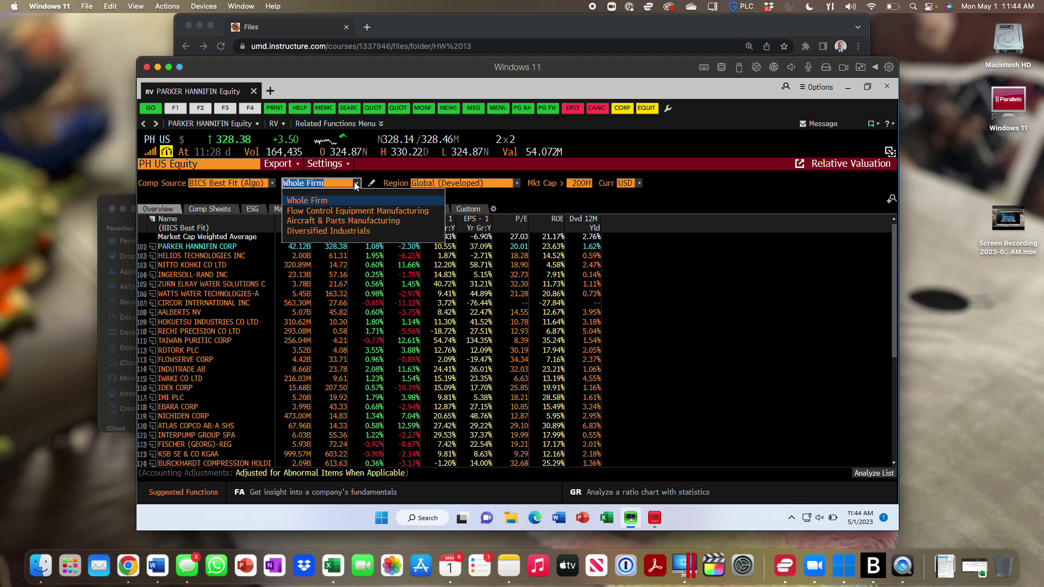
click(338, 210)
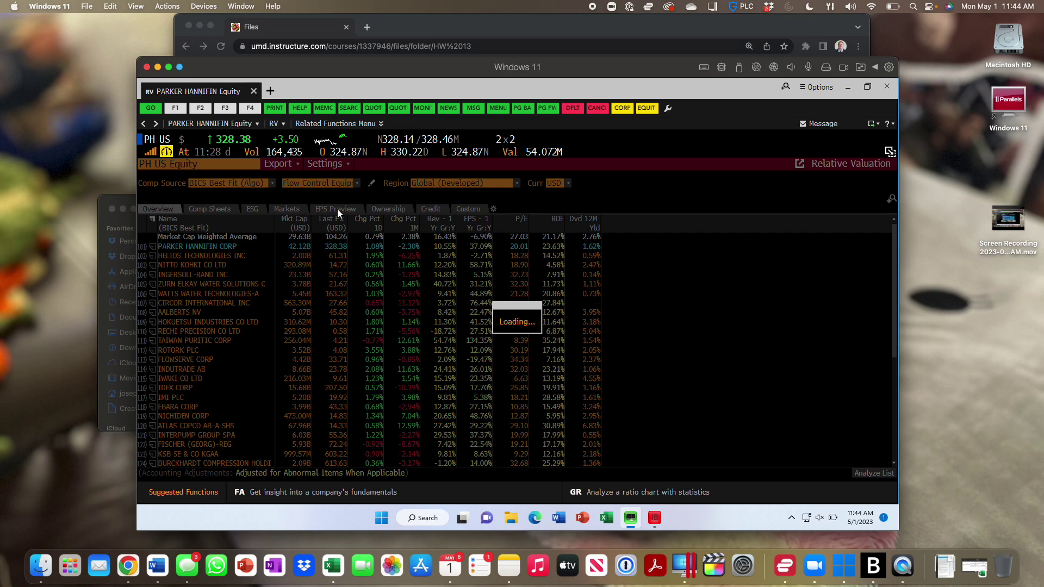
Apply the saved Custom multiples template showing EV/Next Yr Sales, EV/Next Yr EBIT and P/E
click(474, 211)
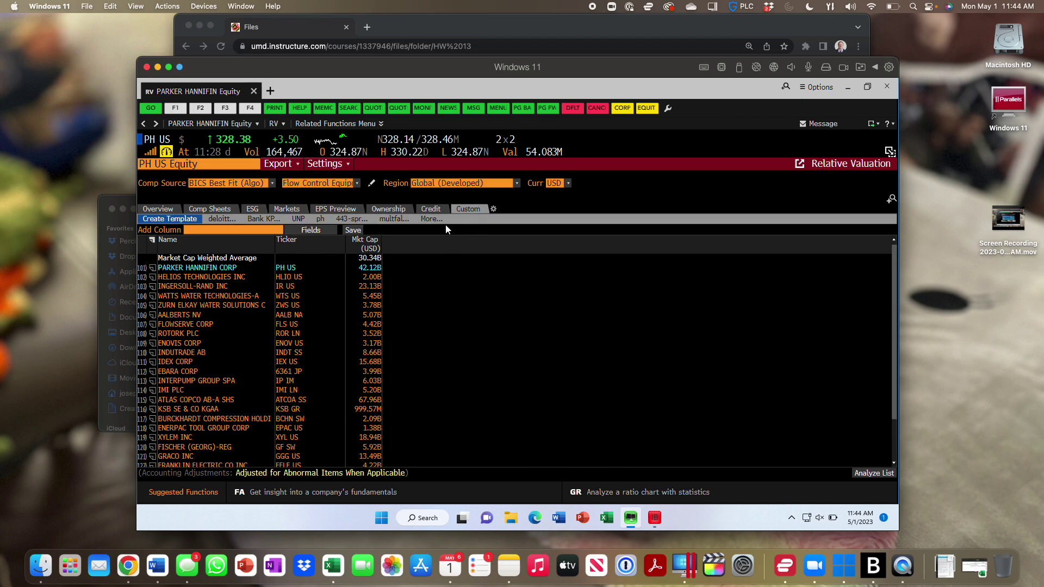
click(402, 223)
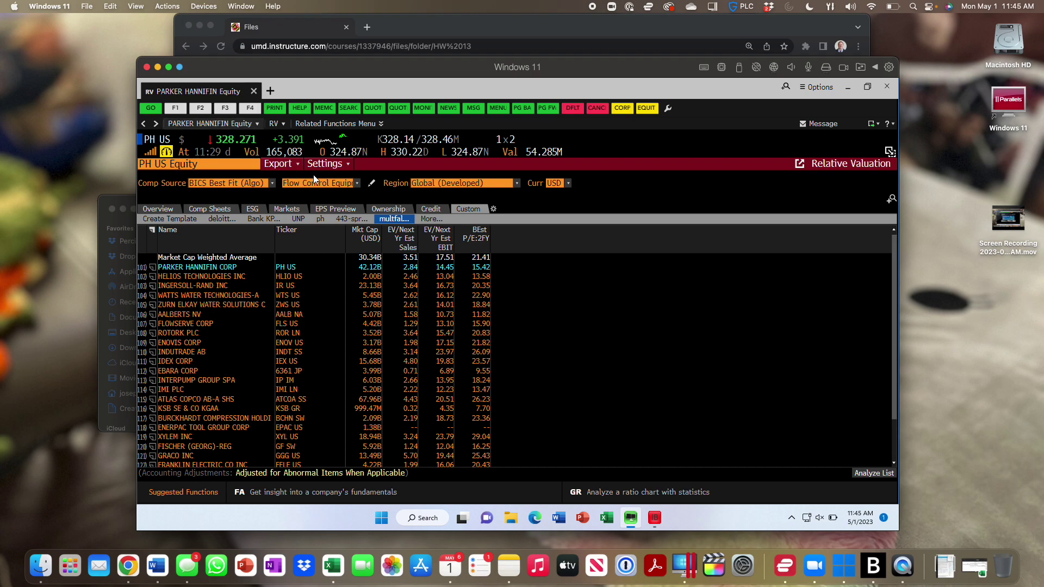
Choose the Aircraft & Parts Manufacturing segment to compare against peers like TransDigm and Hexcel
click(357, 185)
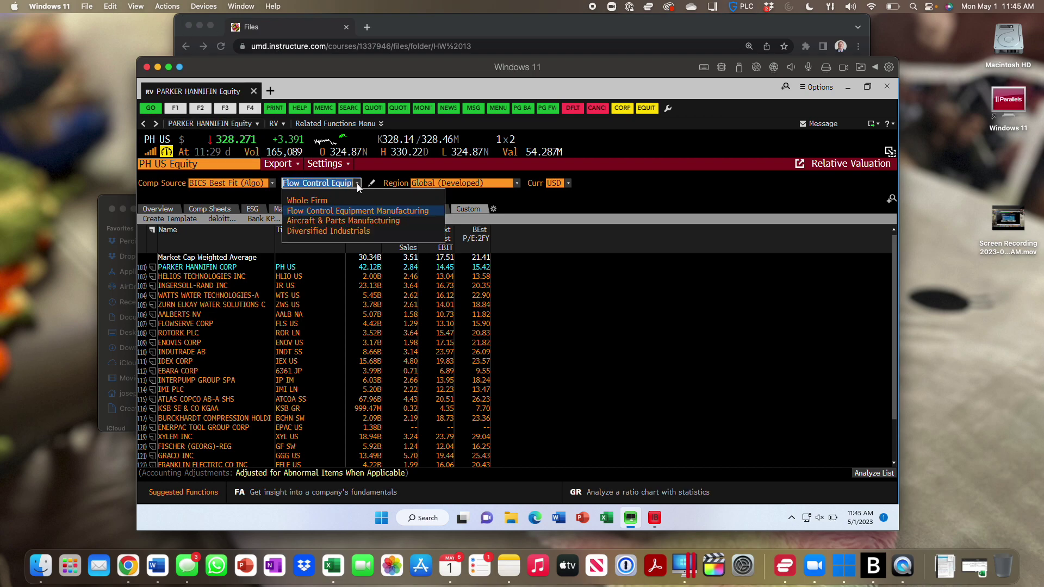
click(341, 220)
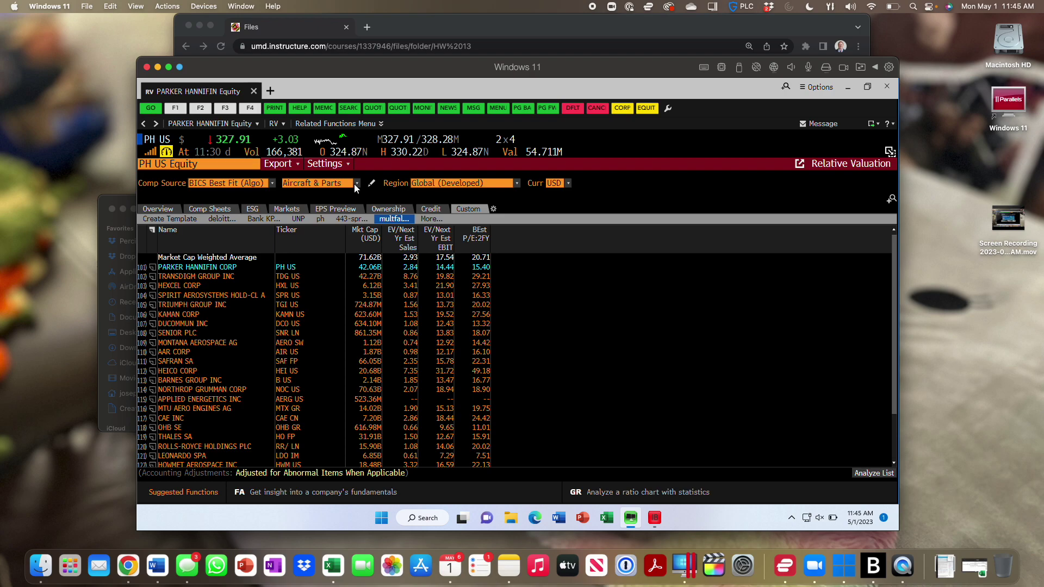
Choose the Diversified Industrials segment to compare against peers like Illinois Tool Works and GE
click(354, 185)
click(329, 231)
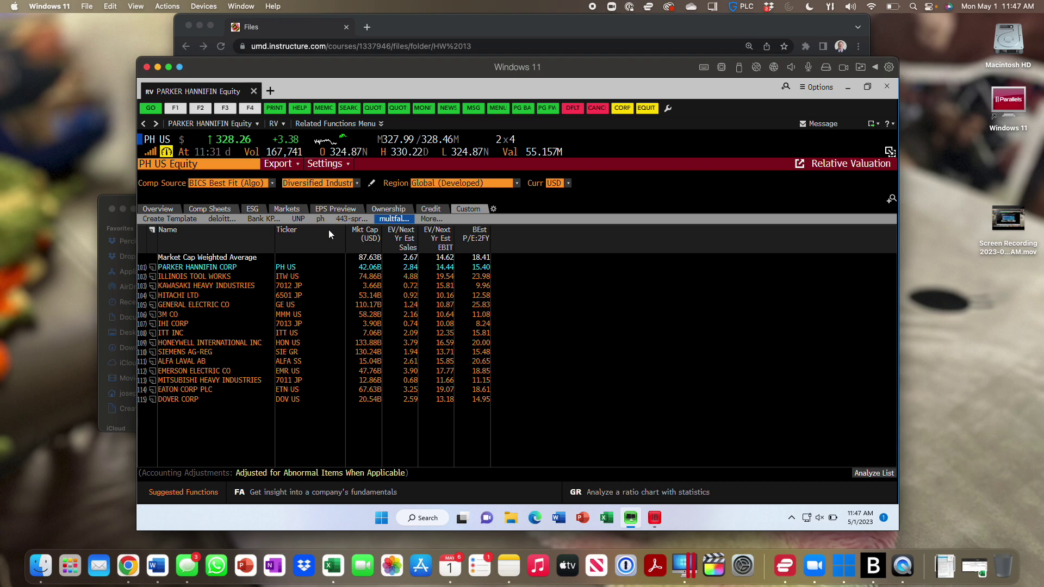
Enter the ECFC command to open Bloomberg's Economic Forecasts
text(ECFC)
key(Return)
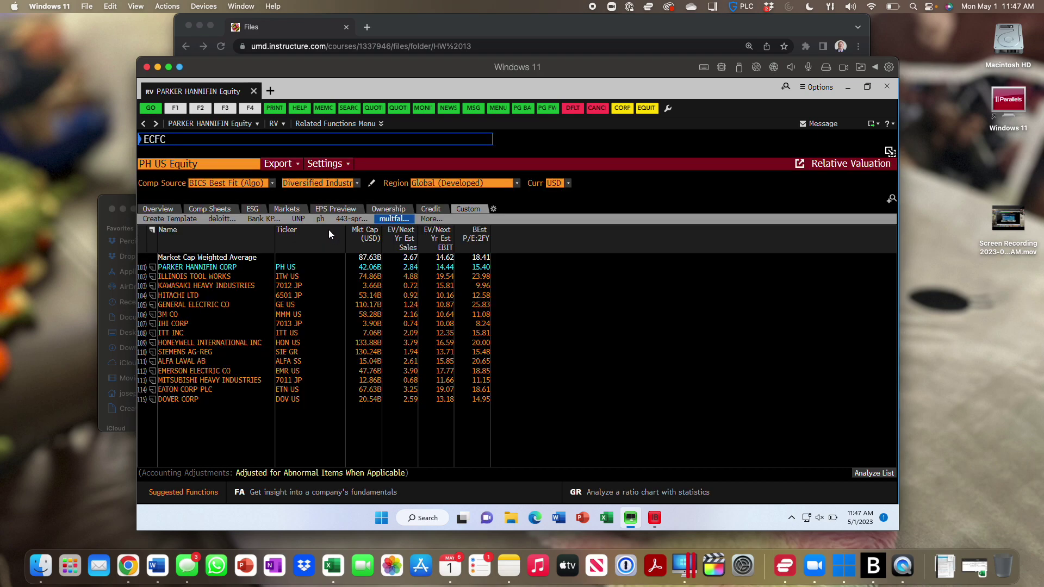